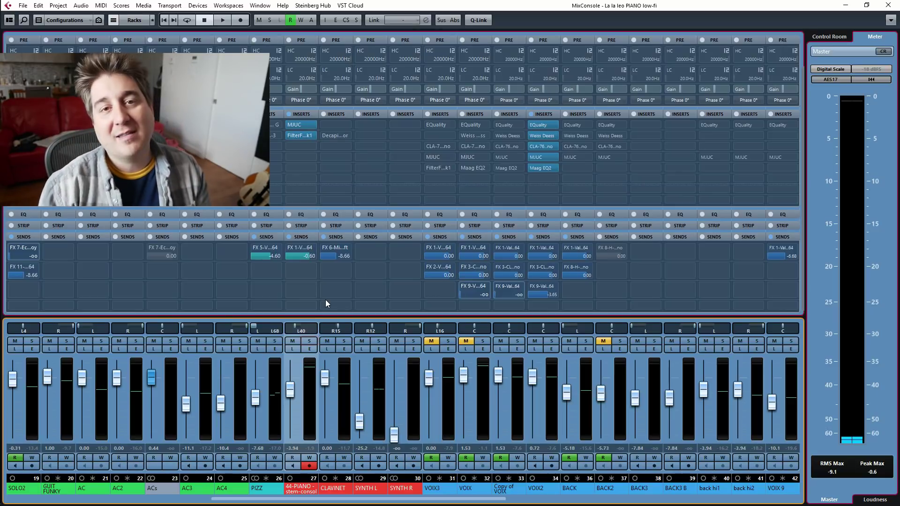
# - Play the song and listen to the piano stem, viewing it in both the MixConsole and the project window, and stop playback
pyautogui.press('space')
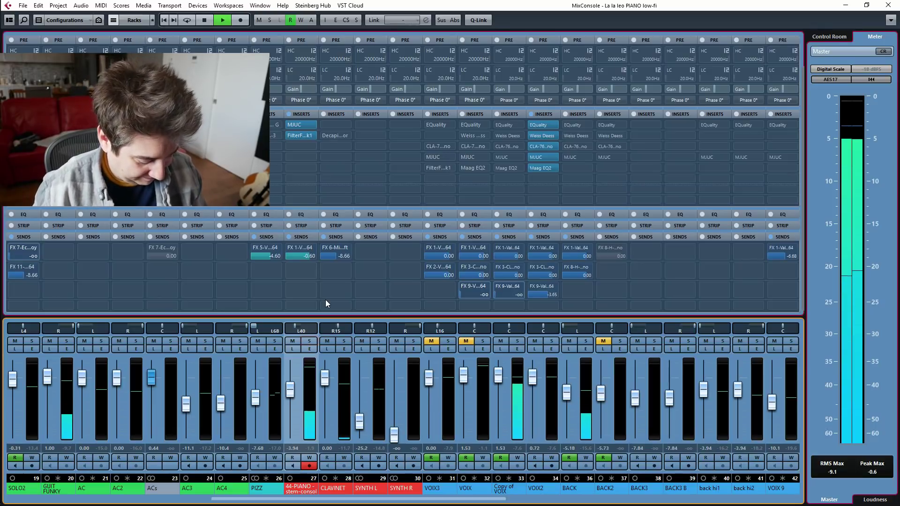
pyautogui.press('F3')
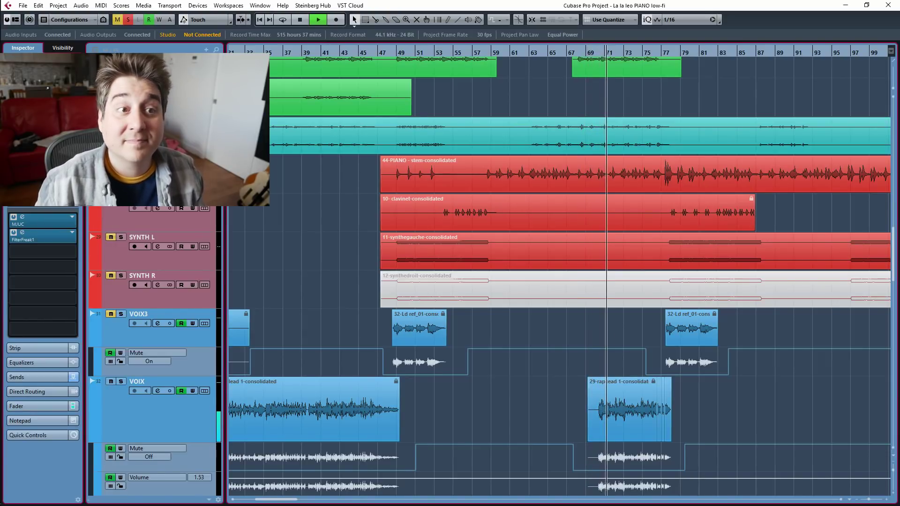
pyautogui.press('F3')
pyautogui.scroll(-2, 403, 173)
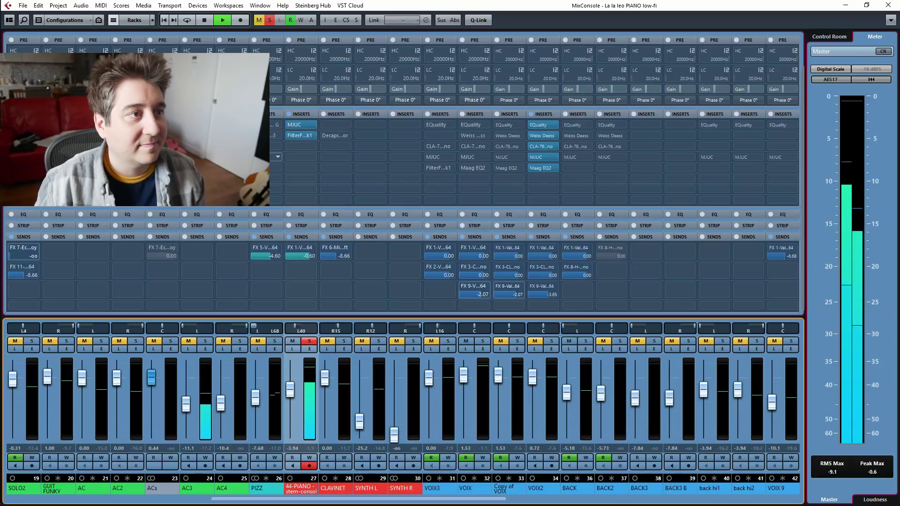
pyautogui.press('F3')
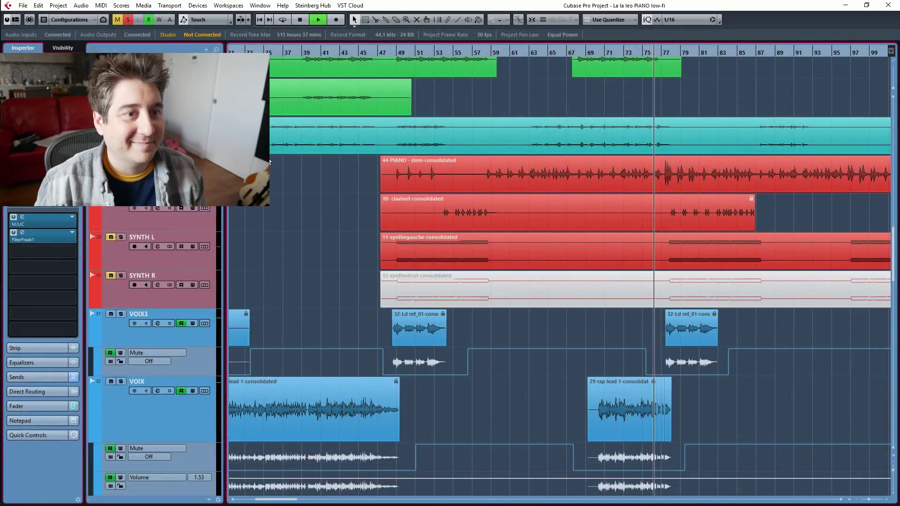
pyautogui.press('space')
pyautogui.press('F3')
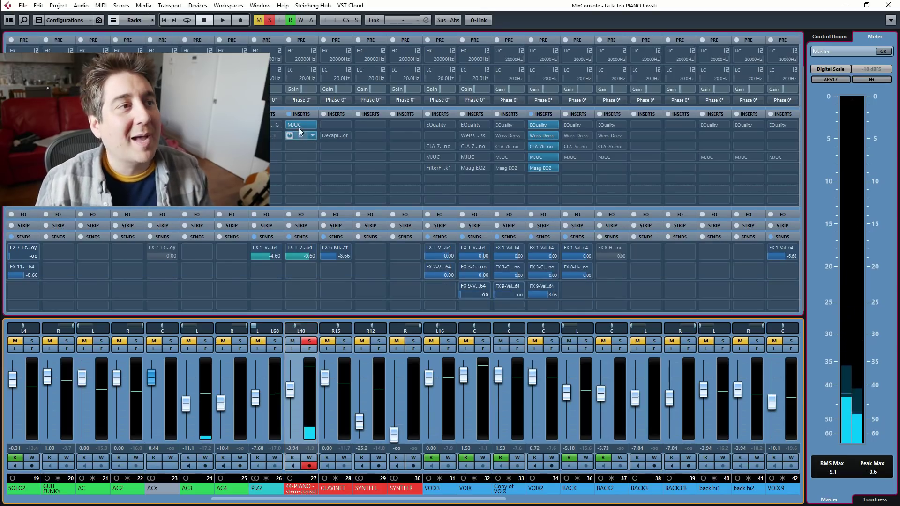
# - Bypass the MJUC and FilterFreak1 inserts on the 44-PIANO stem channel and close both plug-in windows
pyautogui.click(300, 125)
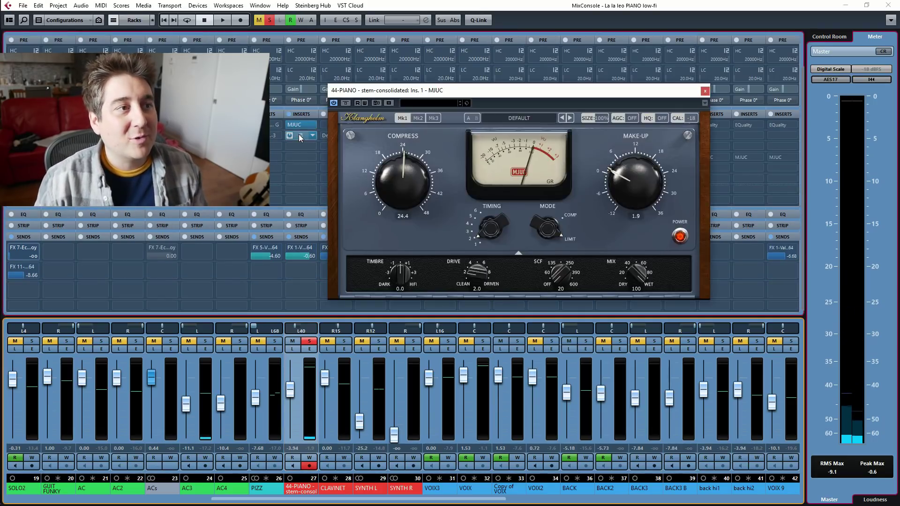
pyautogui.click(300, 135)
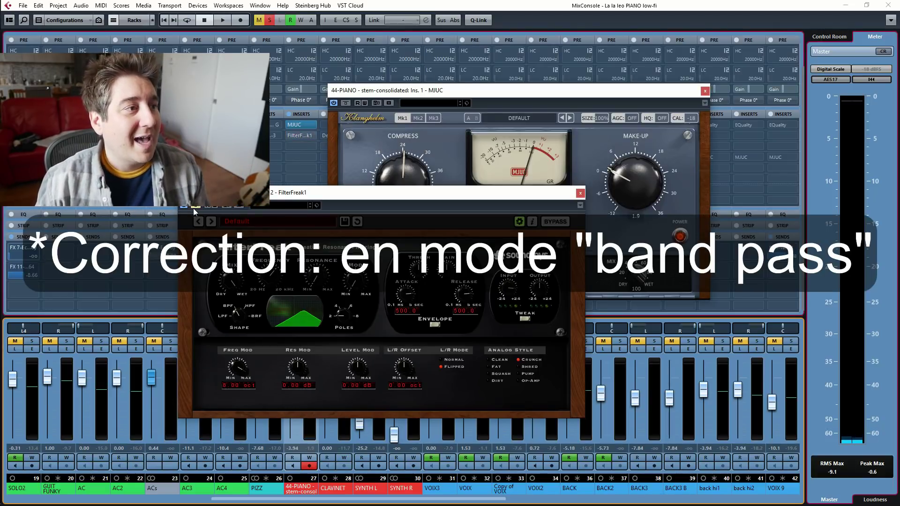
pyautogui.click(345, 108)
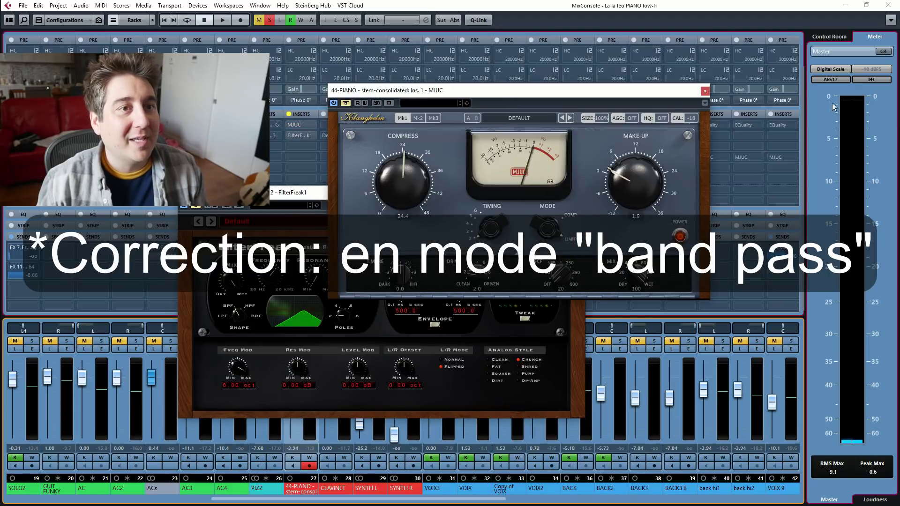
pyautogui.click(704, 91)
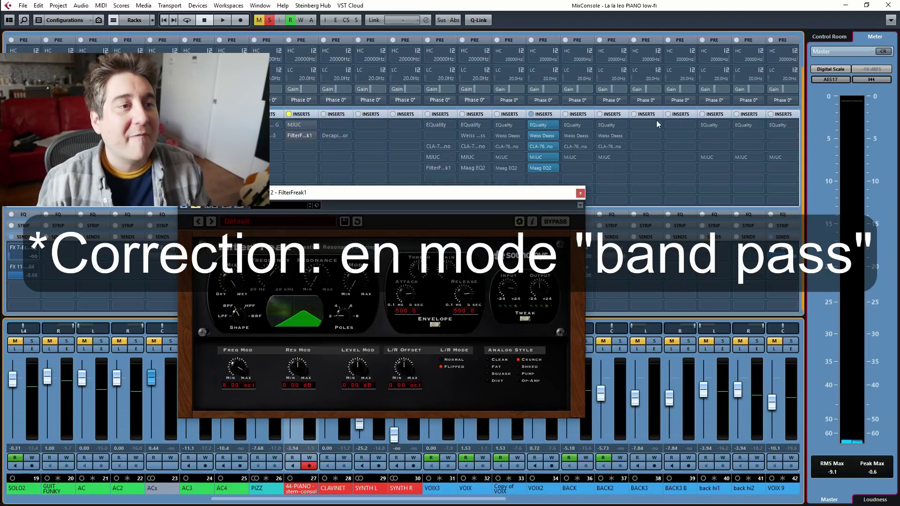
pyautogui.click(579, 194)
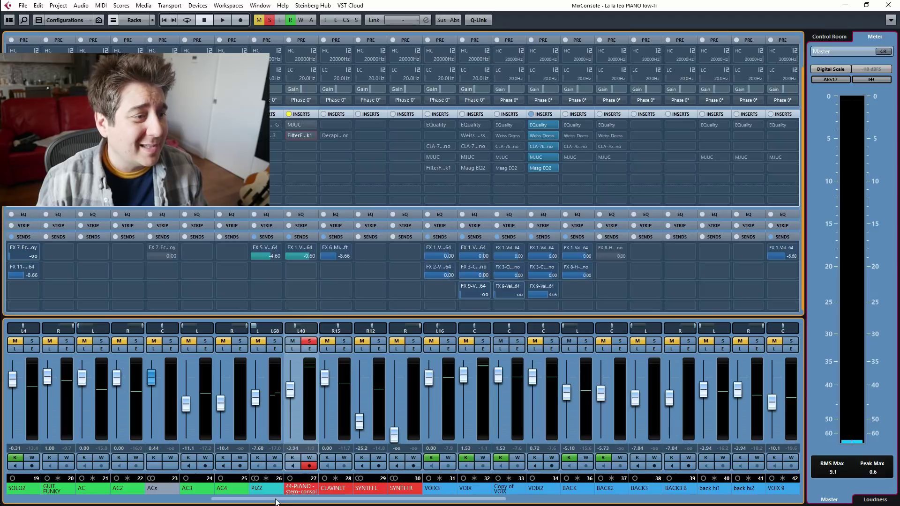
# - Examine the ValhallaVintageVerb settings on the FX 1 reverb channel
pyautogui.moveTo(287, 501); pyautogui.dragTo(658, 502)
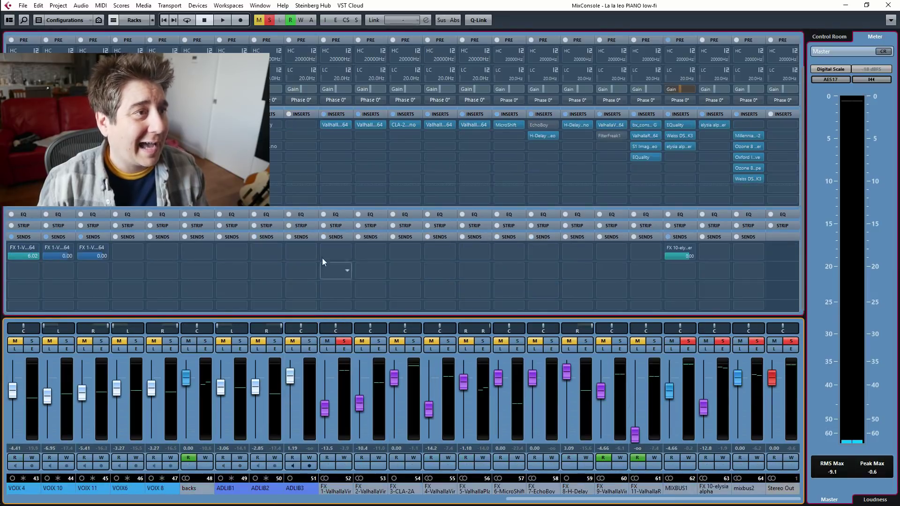
pyautogui.click(339, 128)
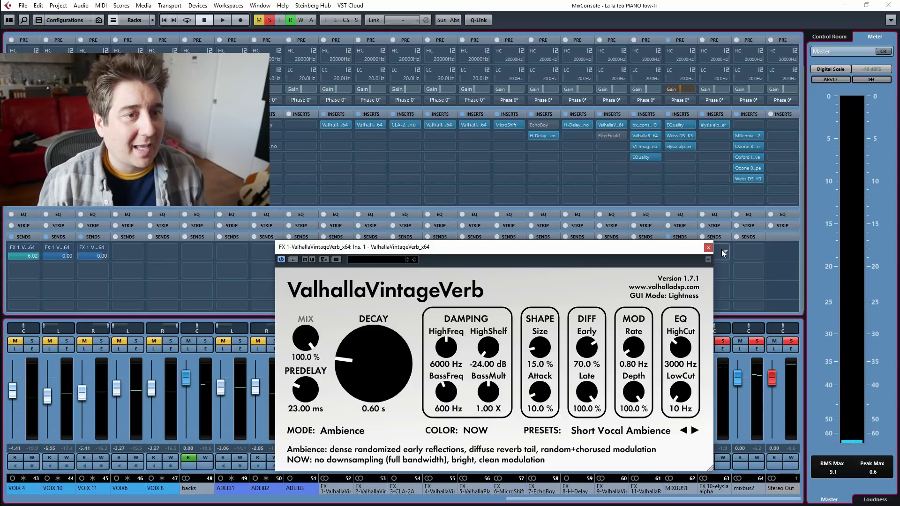
pyautogui.click(708, 248)
# - Compare the soloed piano with the FX 1 reverb channel muted and unmuted during playback
pyautogui.press('space')
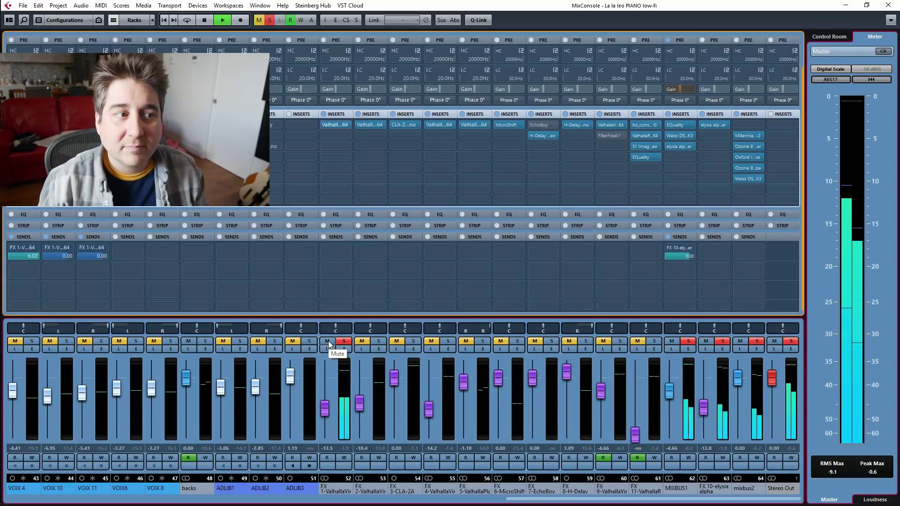
pyautogui.click(328, 343)
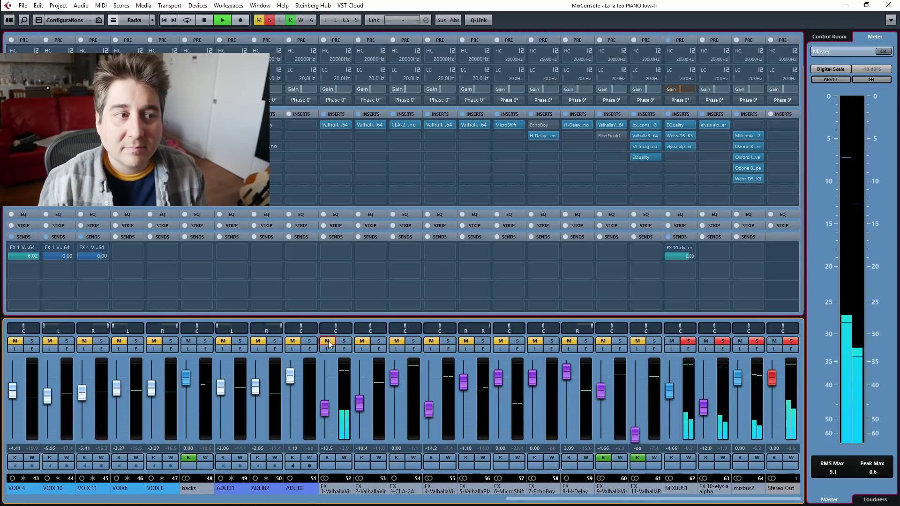
pyautogui.click(330, 344)
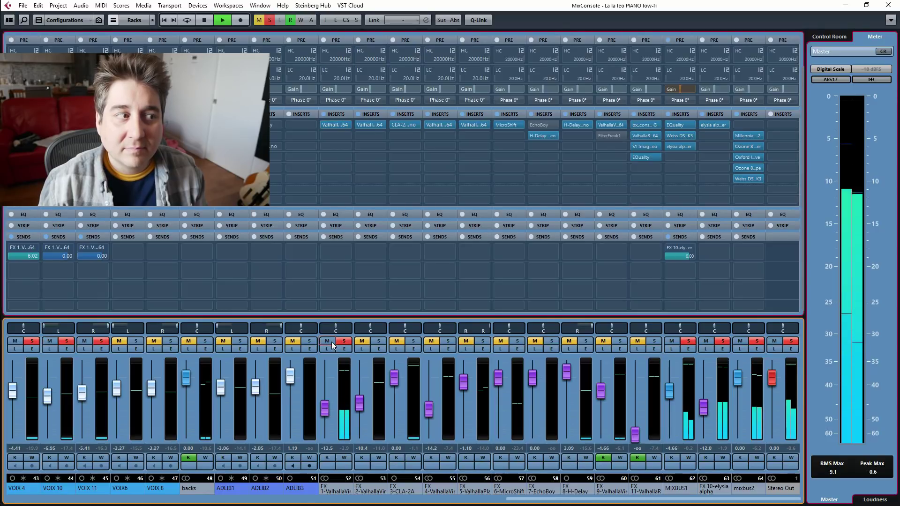
pyautogui.press('space')
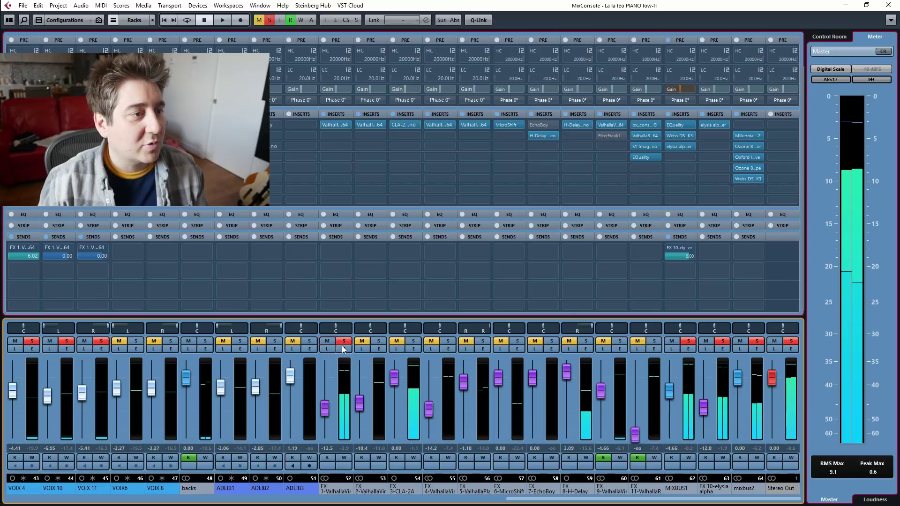
# - Compare the piano stem with its FX 1 reverb send bypassed and active during playback, checking both the full mix and the soloed piano
pyautogui.click(332, 499)
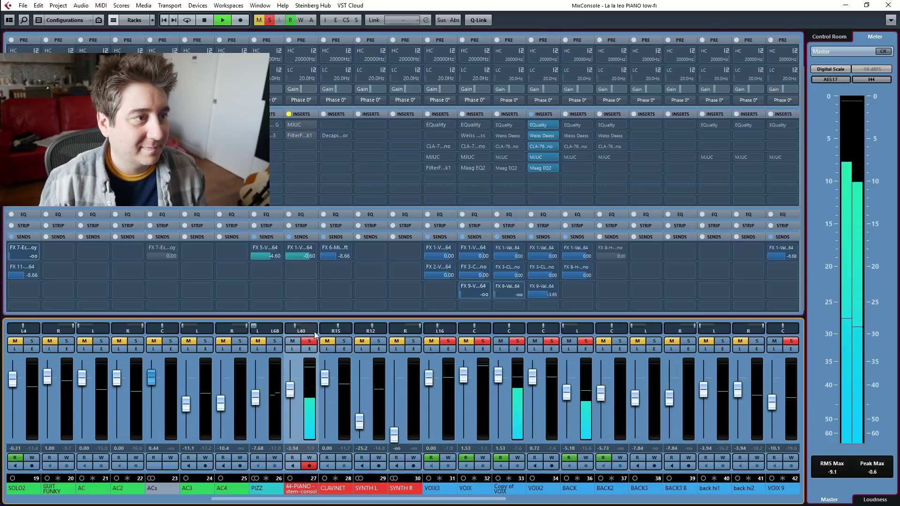
pyautogui.click(289, 250)
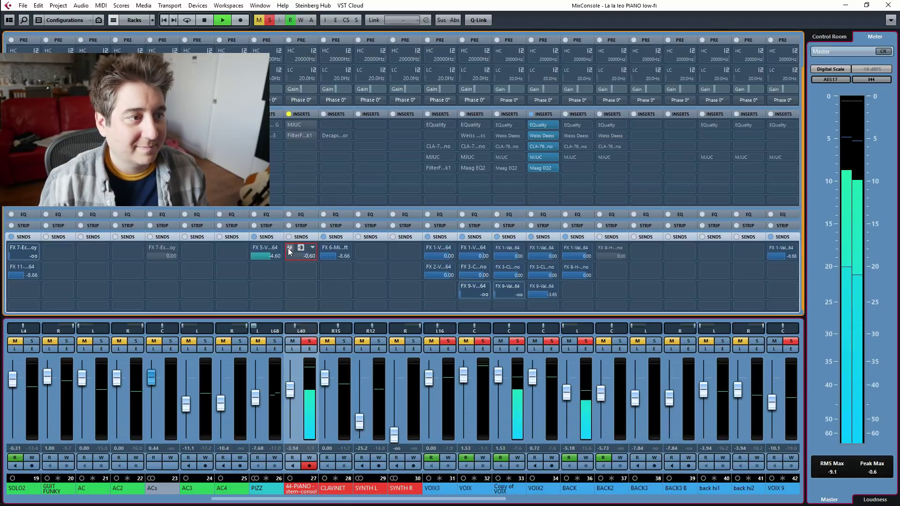
pyautogui.click(269, 20)
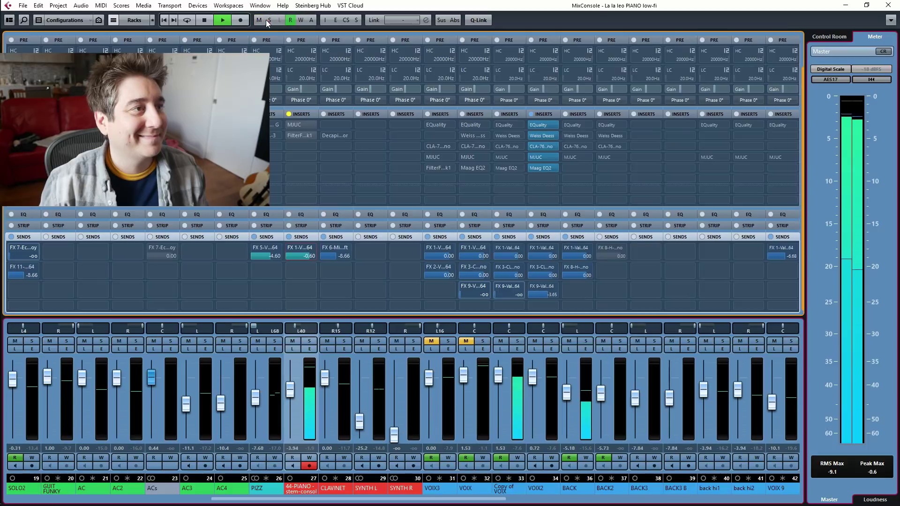
pyautogui.click(309, 340)
pyautogui.moveTo(290, 247)
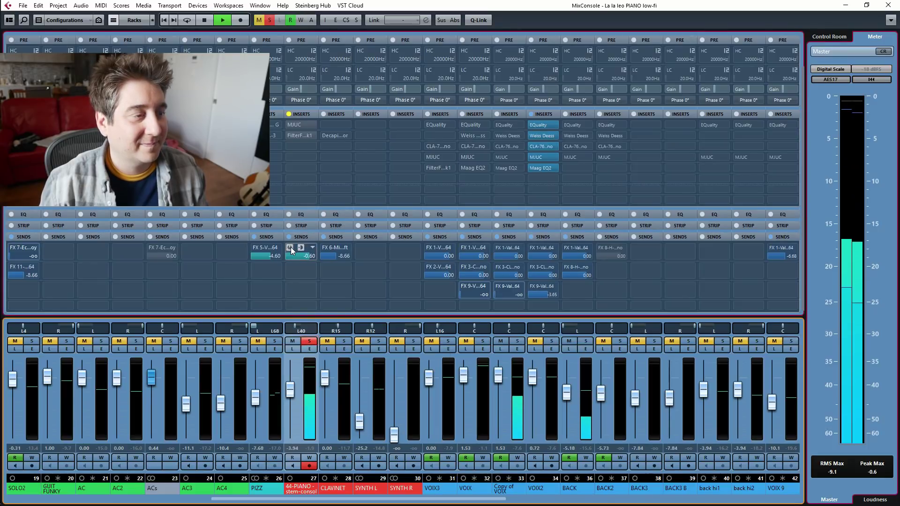
pyautogui.click(290, 247)
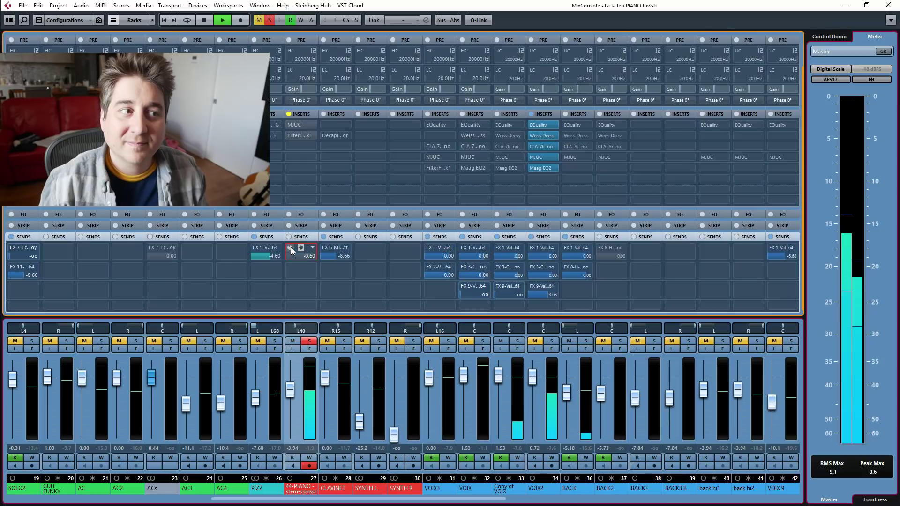
pyautogui.click(290, 247)
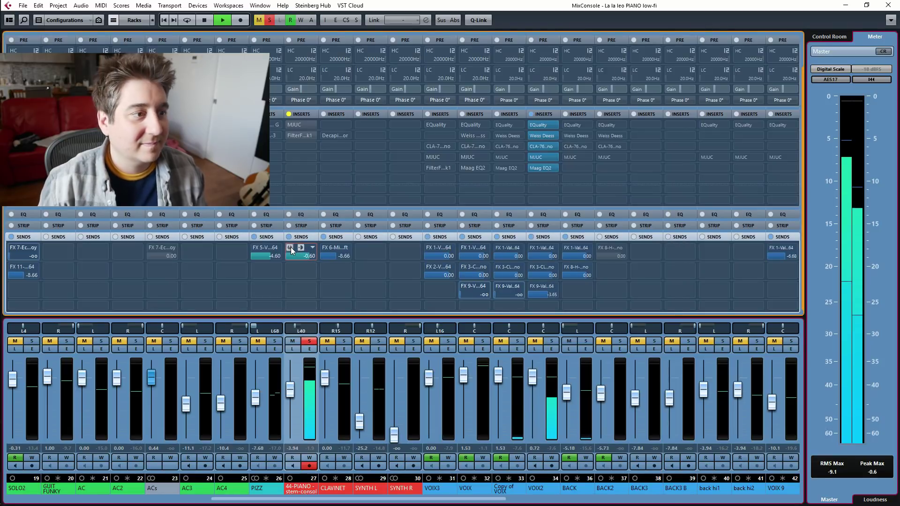
pyautogui.press('space')
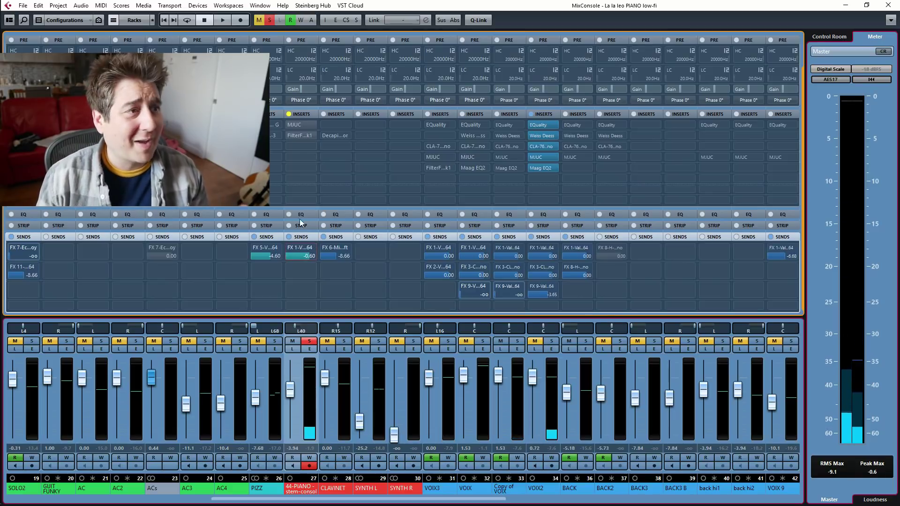
# - Add an MJUC compressor in the third insert slot of the 44-PIANO stem channel and set its mode to LIMIT
pyautogui.click(302, 146)
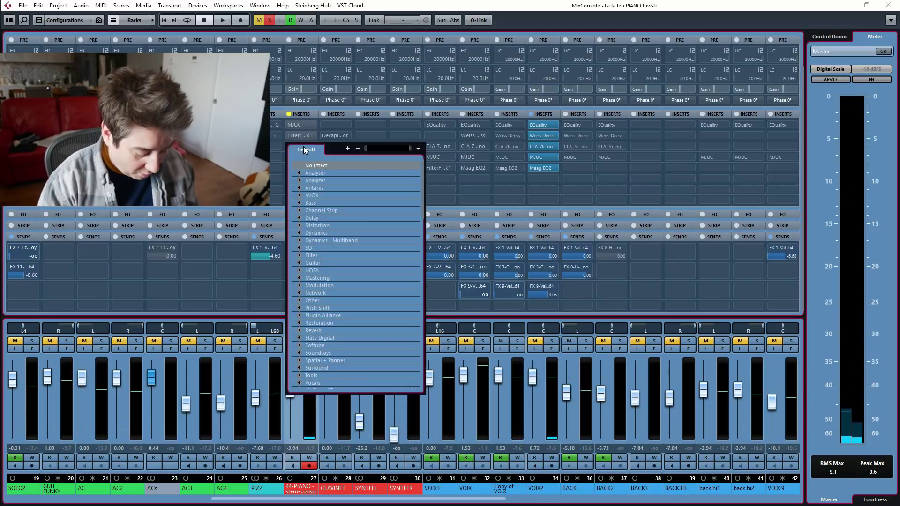
pyautogui.write('mj')
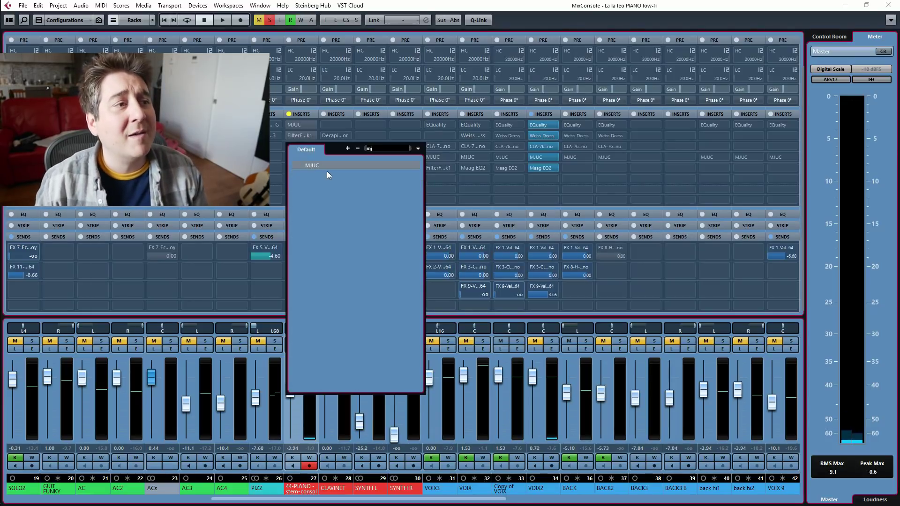
pyautogui.click(325, 164)
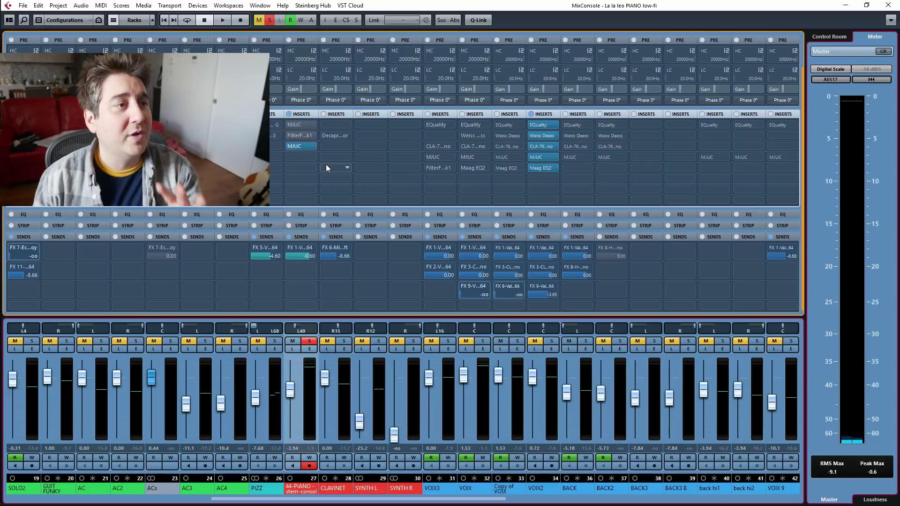
pyautogui.click(299, 146)
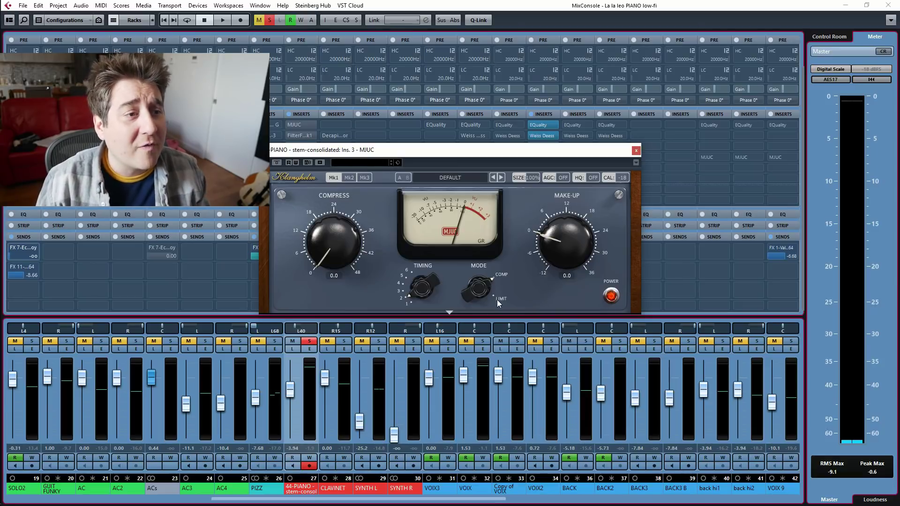
pyautogui.click(471, 293)
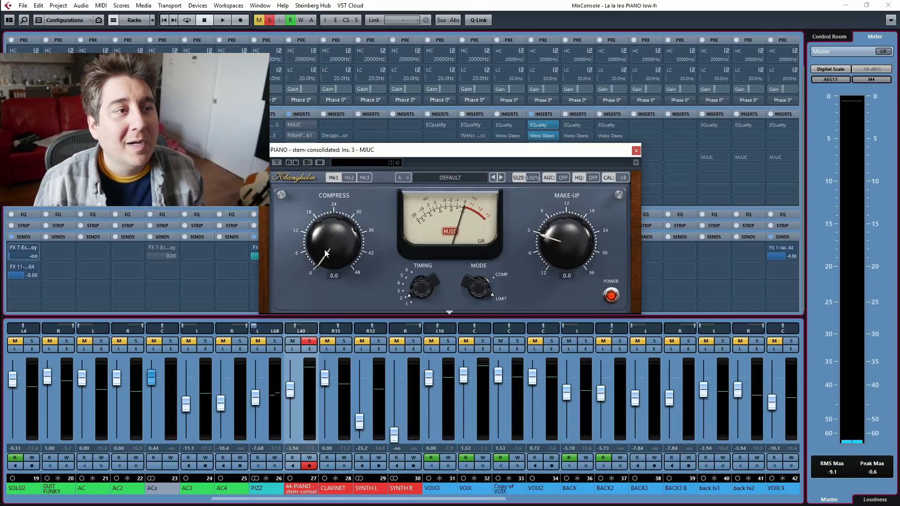
# - Look through MJUC's Mk2 and Mk3 models and return to Mk1
pyautogui.click(349, 177)
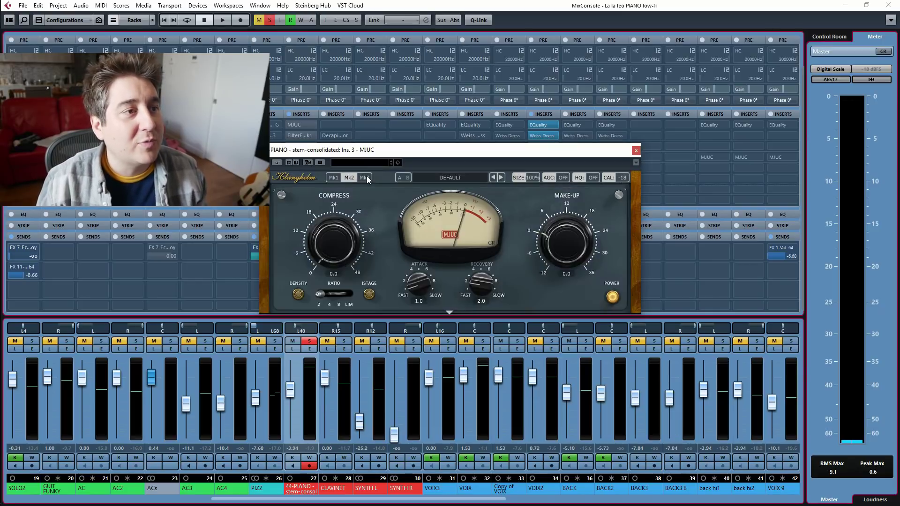
pyautogui.click(364, 177)
pyautogui.click(349, 177)
pyautogui.click(335, 176)
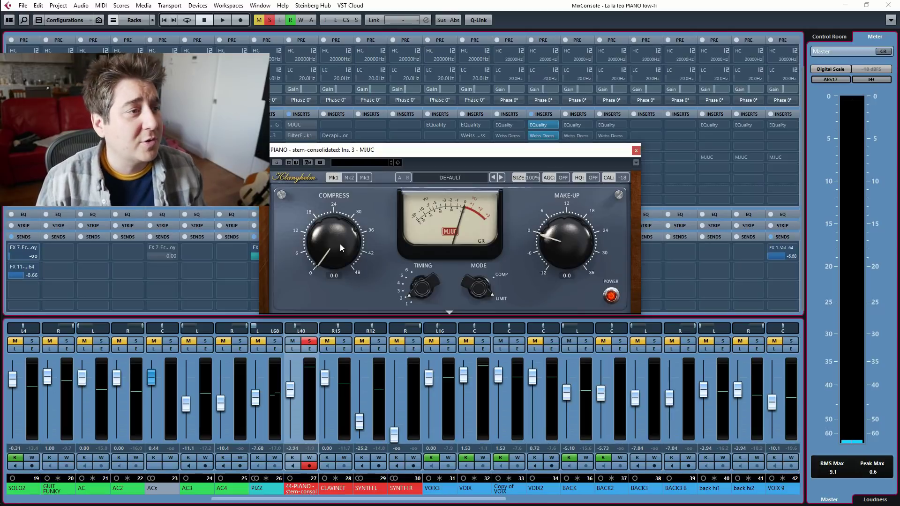
# - Set MJUC's compression to 24.4 and its make-up gain to 2.9 while the soloed piano plays
pyautogui.press('space')
pyautogui.moveTo(333, 250); pyautogui.dragTo(318, 190)
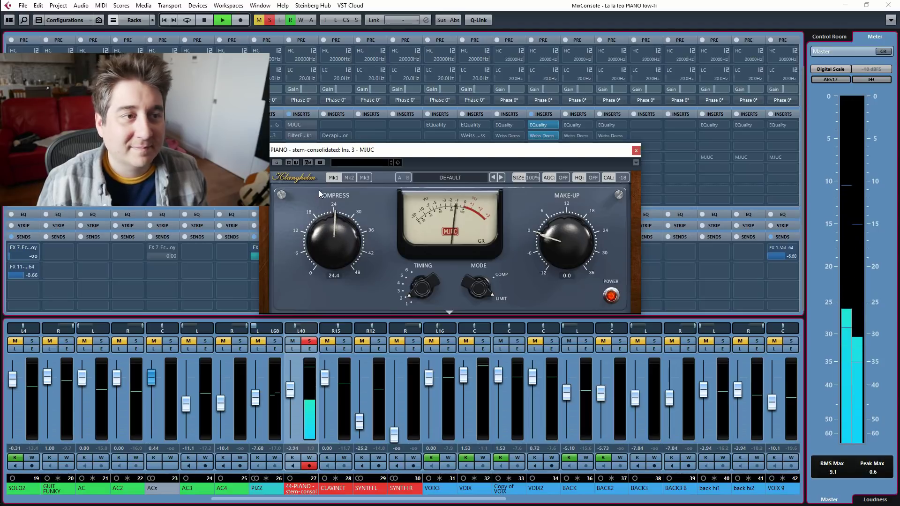
pyautogui.moveTo(583, 233); pyautogui.dragTo(577, 227)
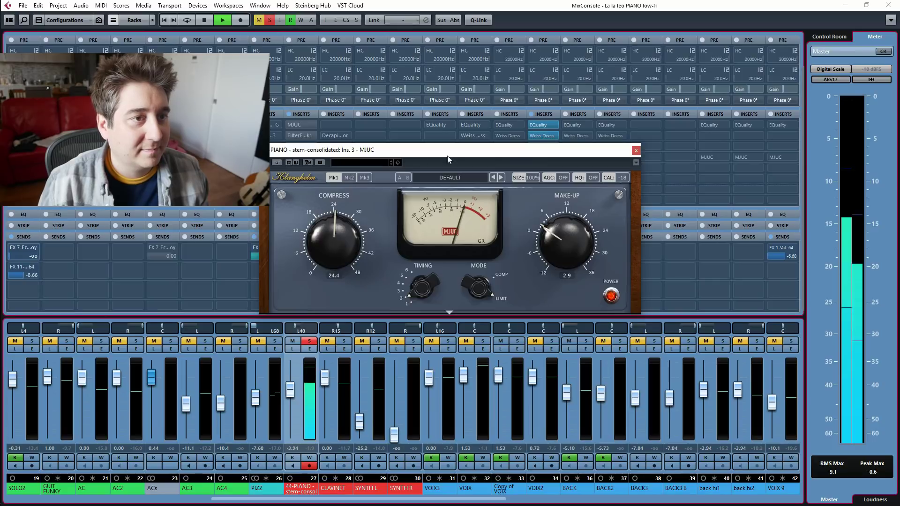
# - Turn on MJUC's HQ option and bypass the third insert to compare the piano without compression during playback
pyautogui.click(592, 178)
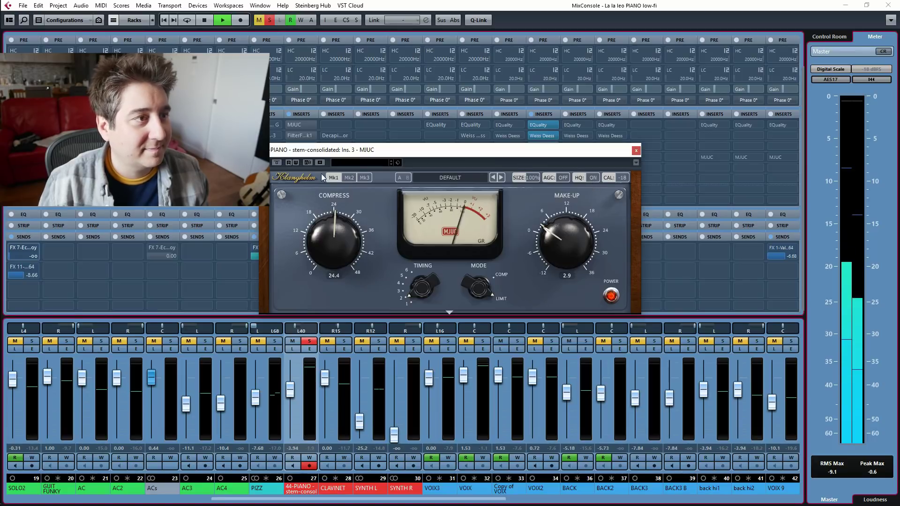
pyautogui.click(277, 163)
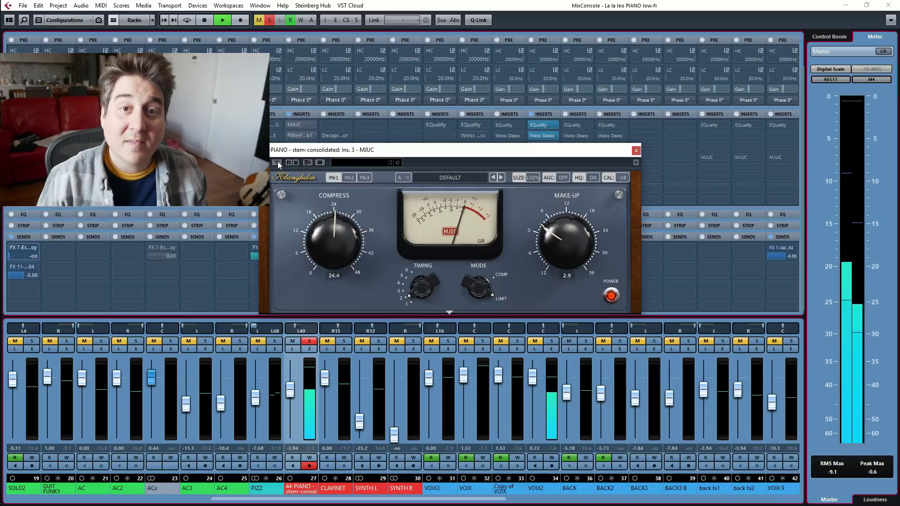
pyautogui.press('space')
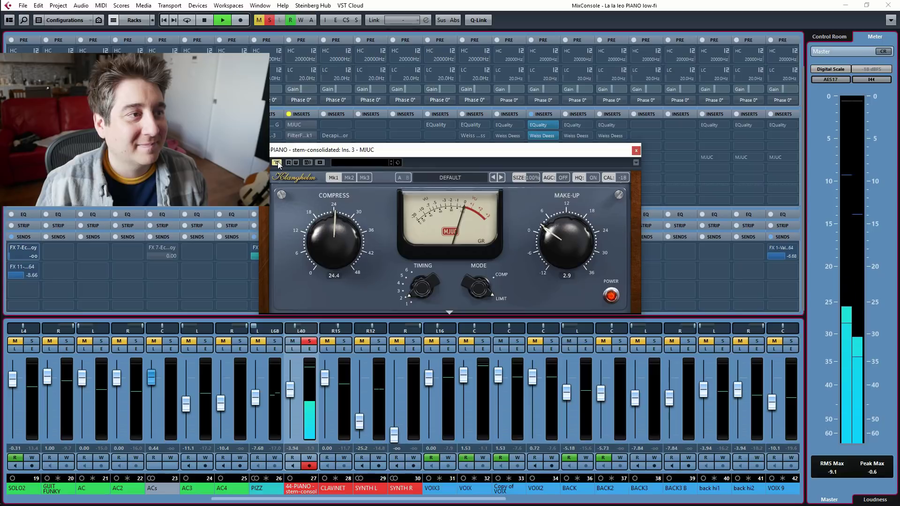
# - Move the MJUC window clear of the piano inserts, reactivate the compressor from bypass and stop playback
pyautogui.click(277, 163)
pyautogui.moveTo(279, 164); pyautogui.dragTo(352, 140)
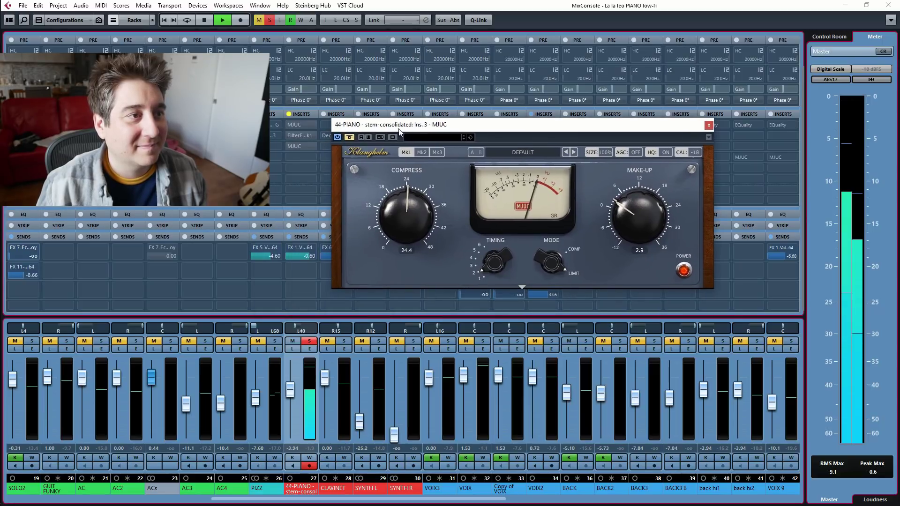
pyautogui.click(350, 137)
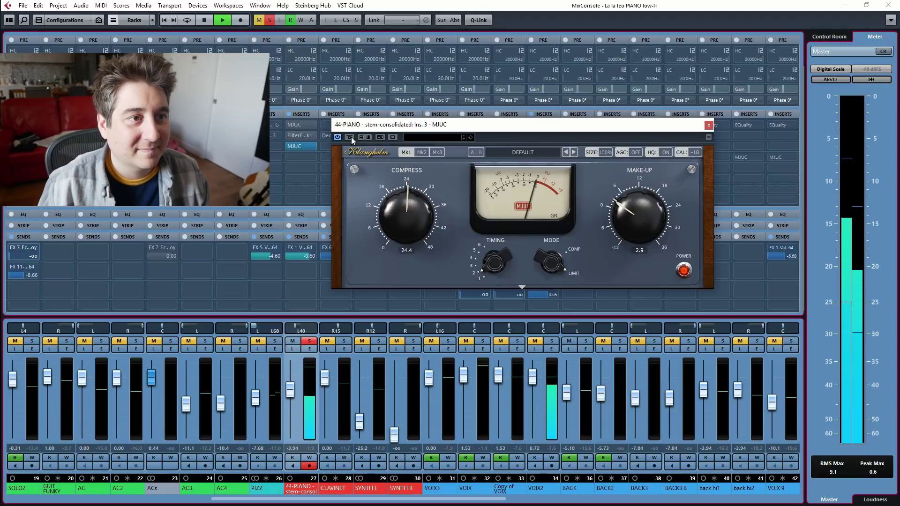
pyautogui.press('space')
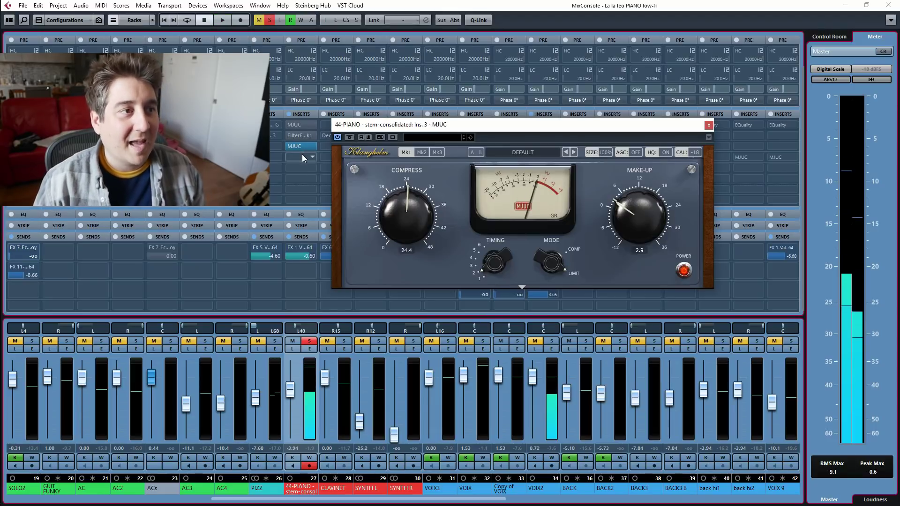
# - Add FilterFreak1 in the piano channel's fourth insert slot and show its tweak section
pyautogui.click(302, 157)
pyautogui.write('filter')
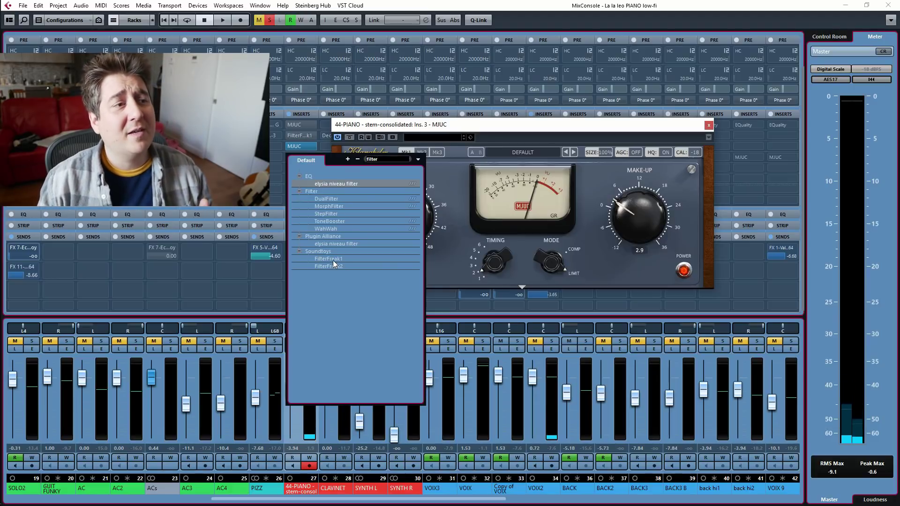
pyautogui.click(333, 260)
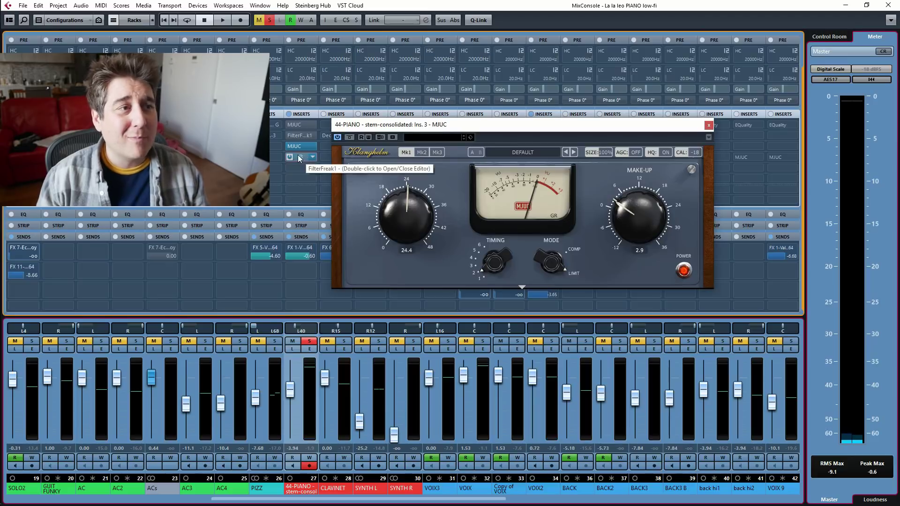
pyautogui.moveTo(348, 185); pyautogui.dragTo(434, 132)
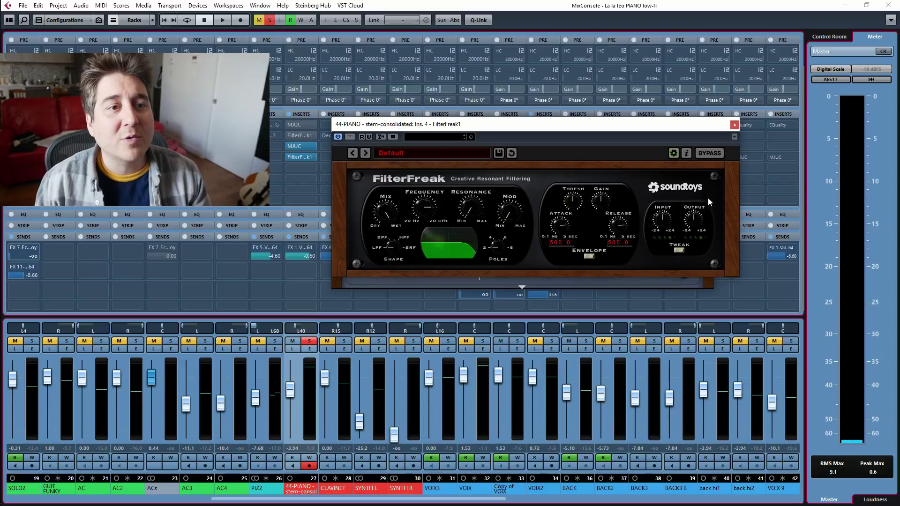
pyautogui.click(678, 251)
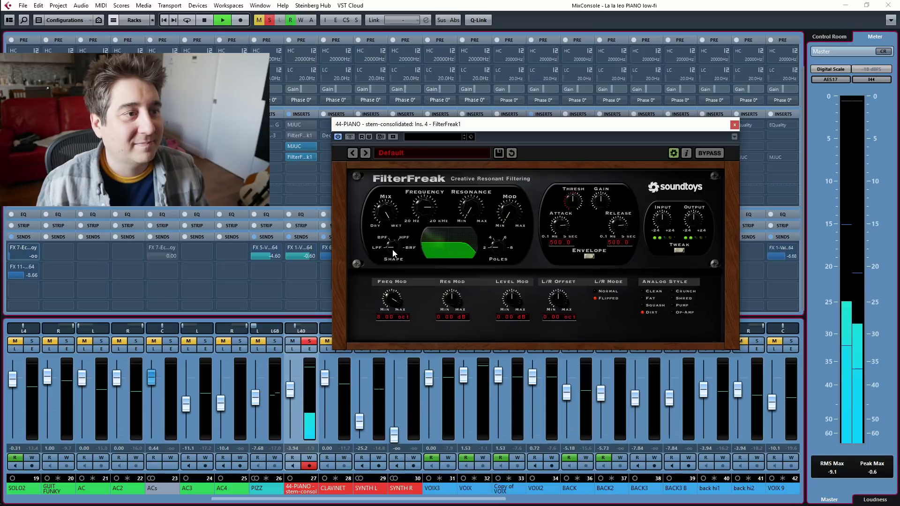
# - Set FilterFreak1 to a band-pass shape at 1606 Hz and raise its resonance slightly during playback
pyautogui.moveTo(417, 207); pyautogui.dragTo(398, 220)
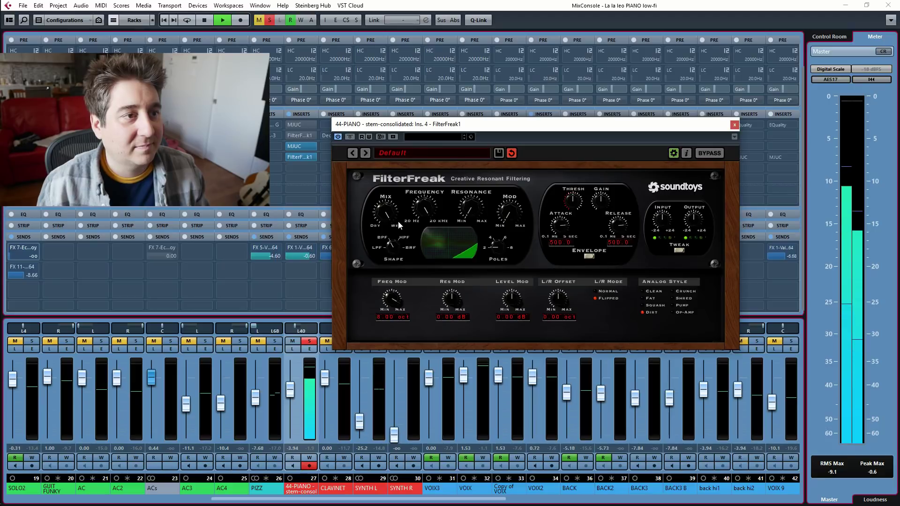
pyautogui.moveTo(422, 197)
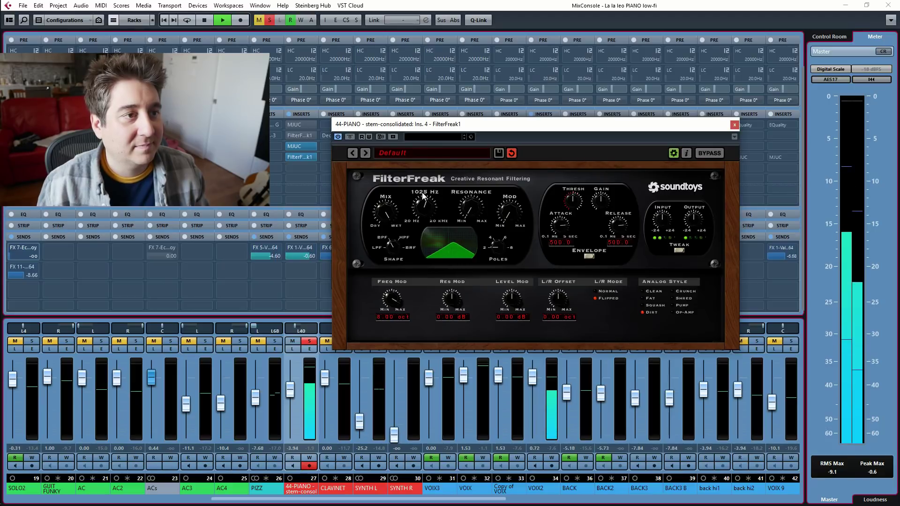
pyautogui.moveTo(424, 201); pyautogui.dragTo(472, 210)
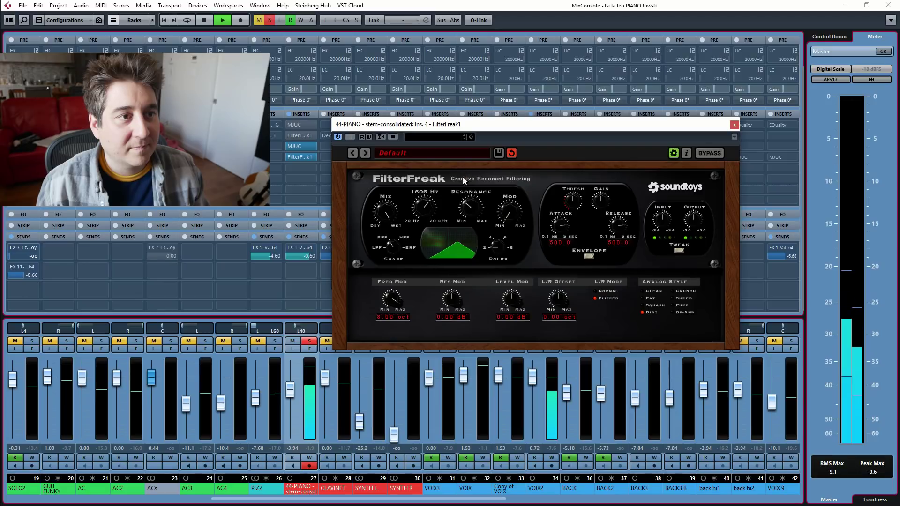
pyautogui.press('space')
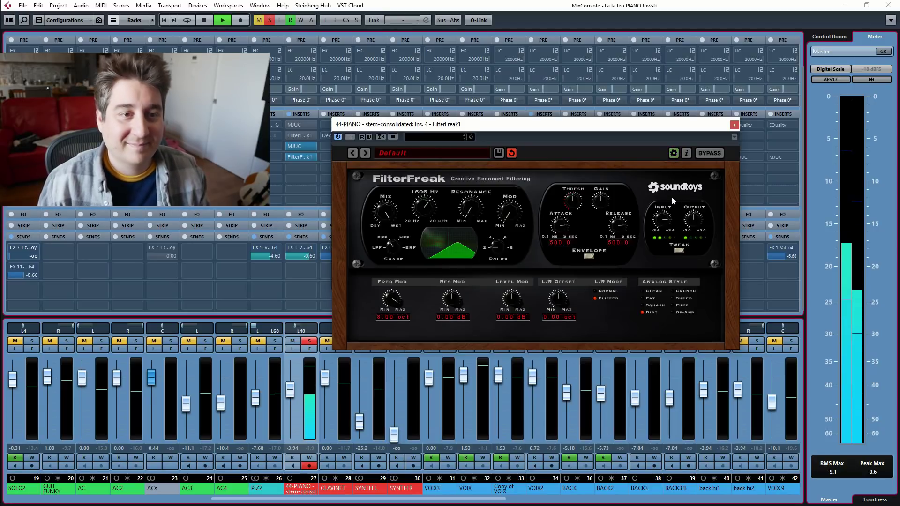
# - Audition FilterFreak1's analog styles on the playing piano and settle on Crunch
pyautogui.click(650, 291)
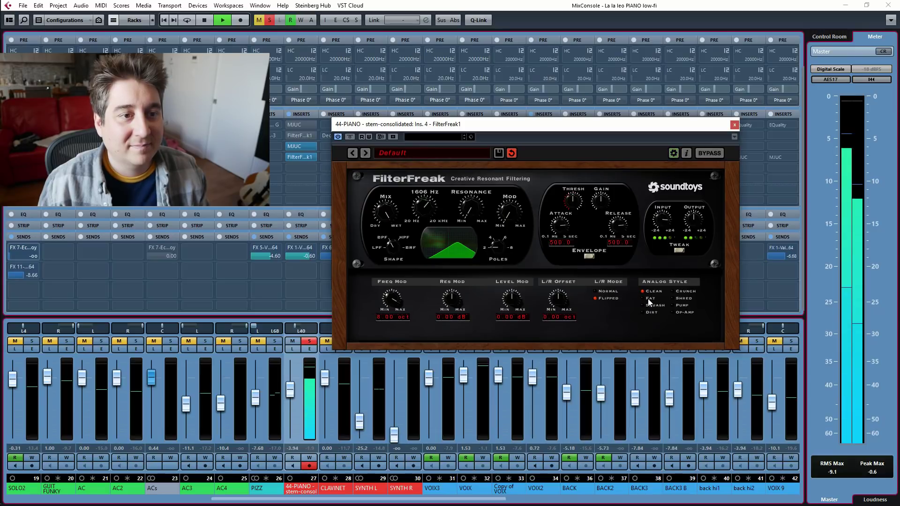
pyautogui.click(649, 299)
pyautogui.click(649, 306)
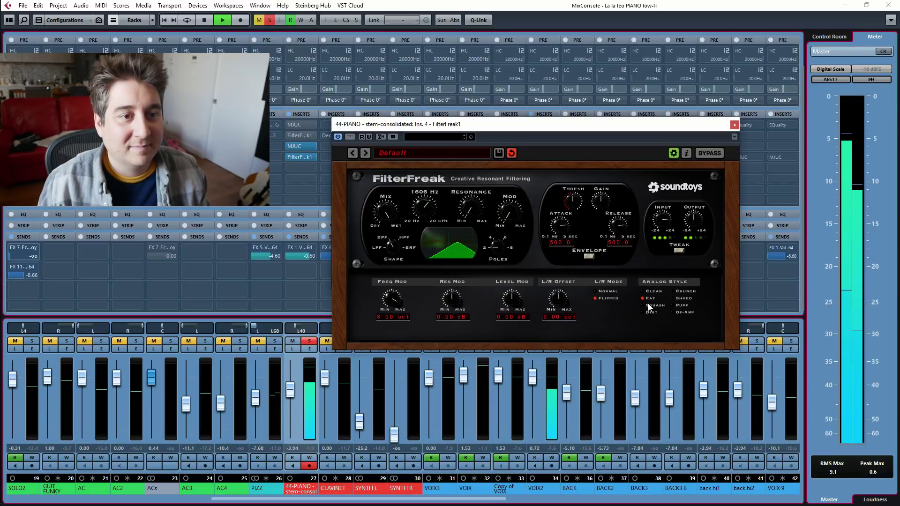
pyautogui.click(649, 312)
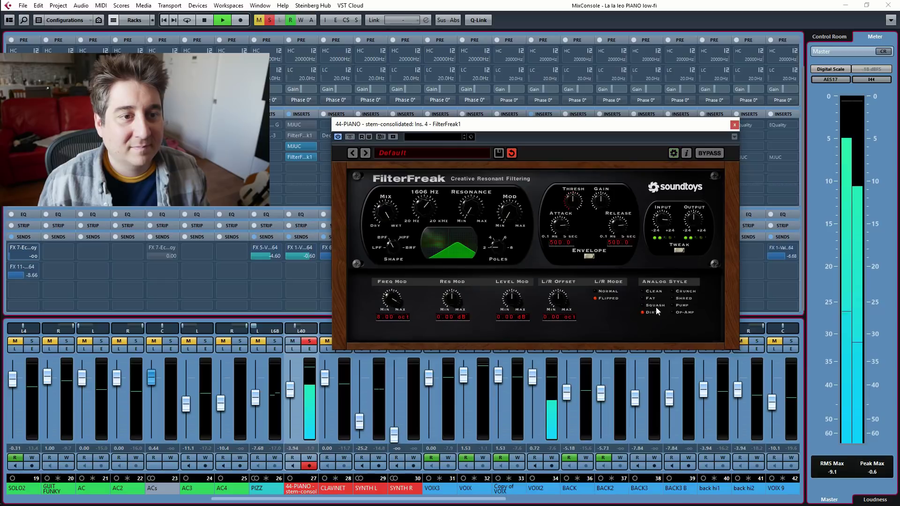
pyautogui.click(680, 292)
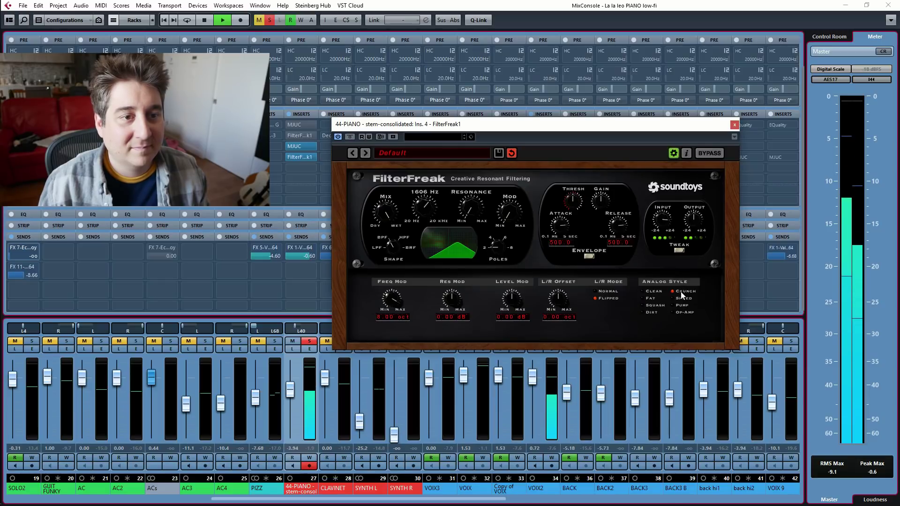
pyautogui.click(679, 299)
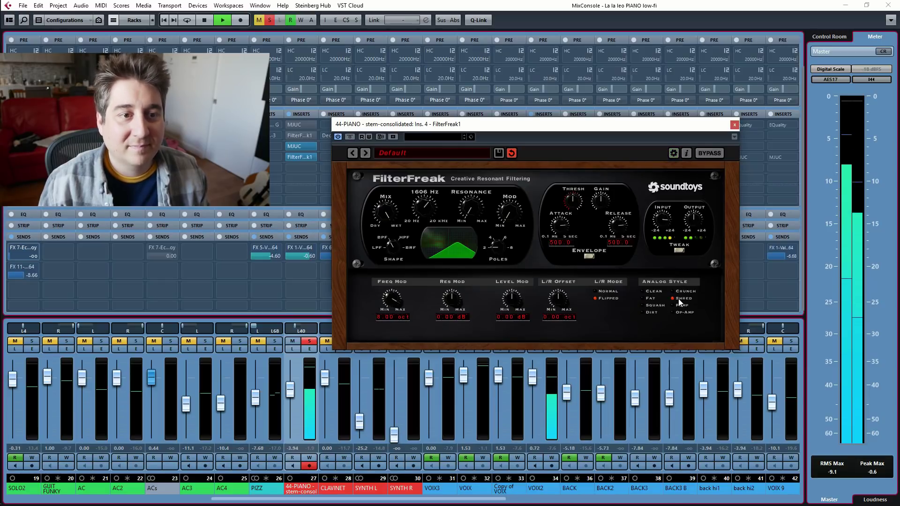
pyautogui.click(681, 305)
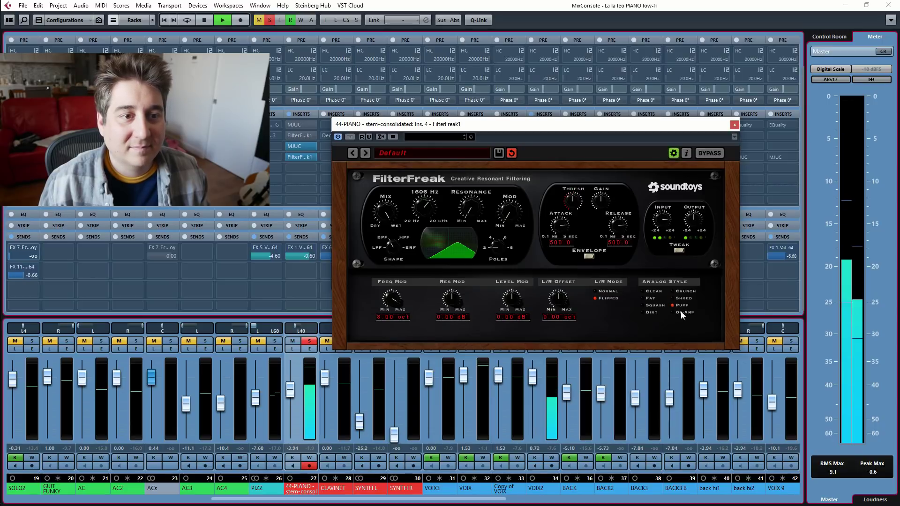
pyautogui.click(680, 311)
pyautogui.click(678, 299)
pyautogui.click(678, 292)
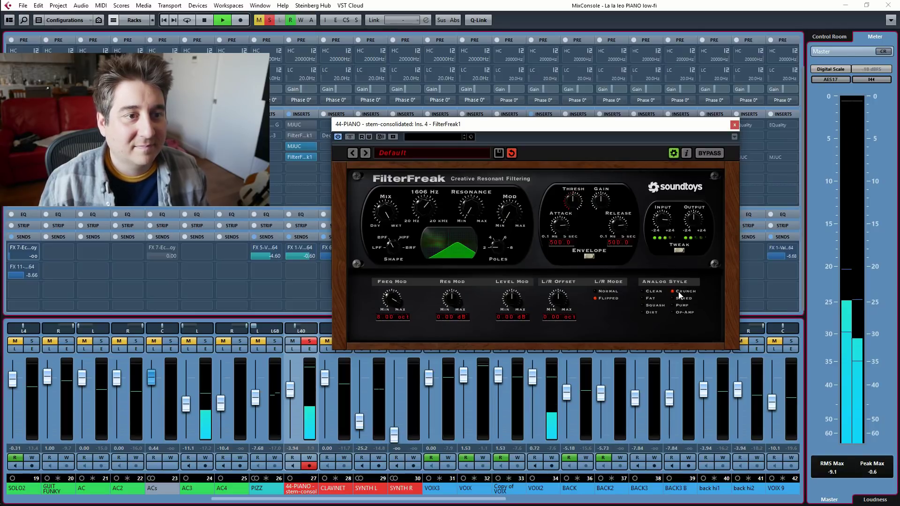
pyautogui.press('space')
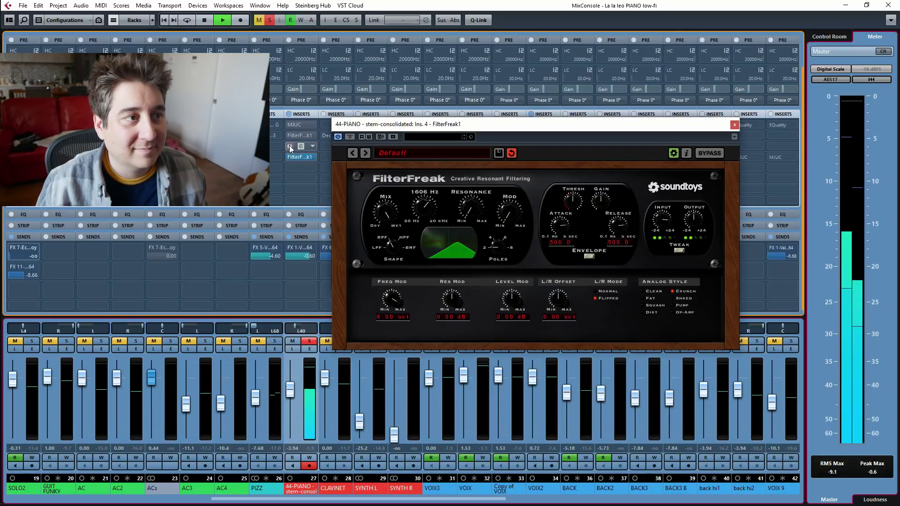
# - Compare the filtered piano with MJUC bypassed and active, leaving the compressor on, and return to FilterFreak1
pyautogui.press('space')
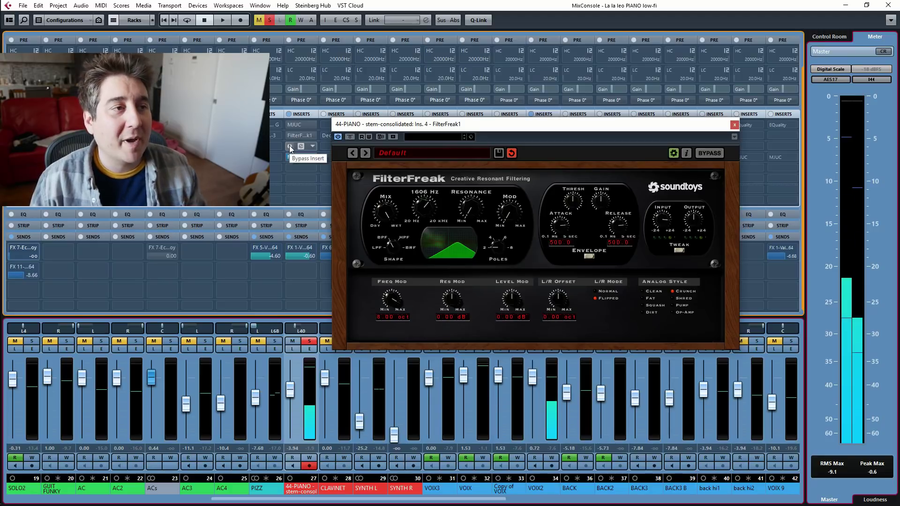
pyautogui.press('space')
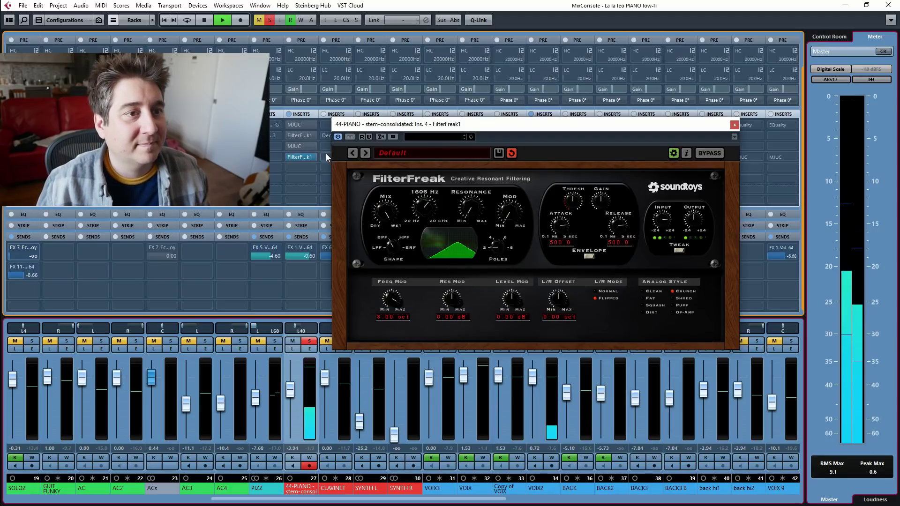
pyautogui.click(300, 147)
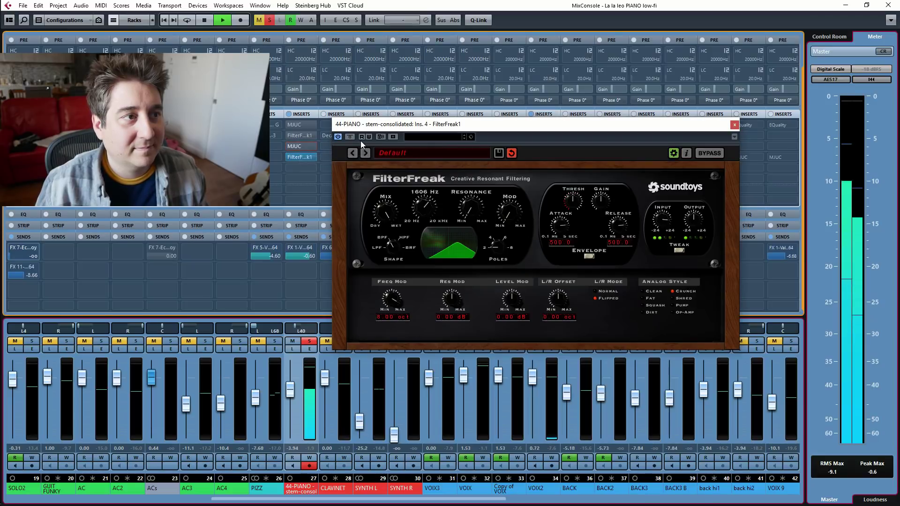
pyautogui.click(301, 147)
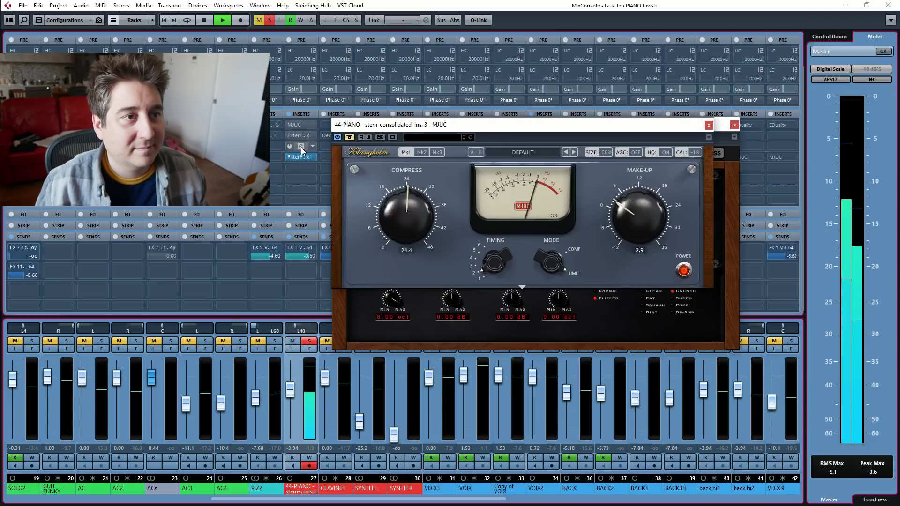
pyautogui.click(348, 137)
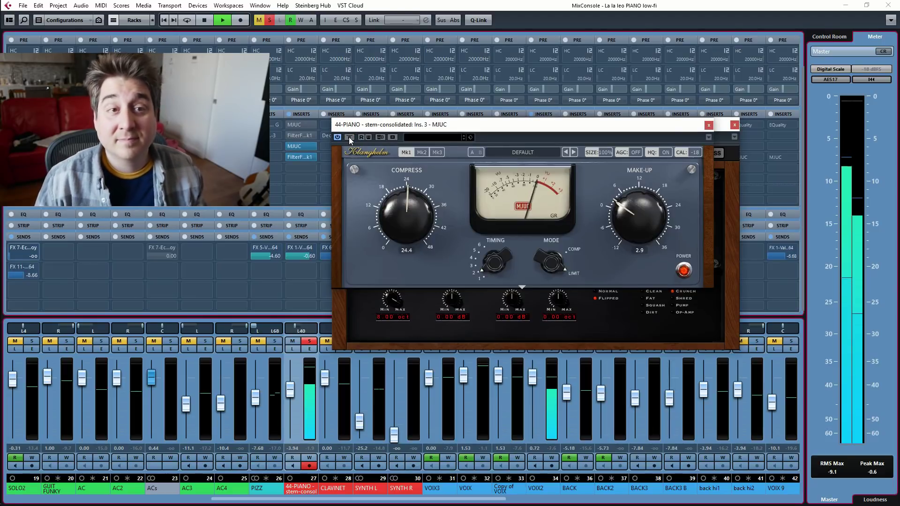
pyautogui.click(364, 315)
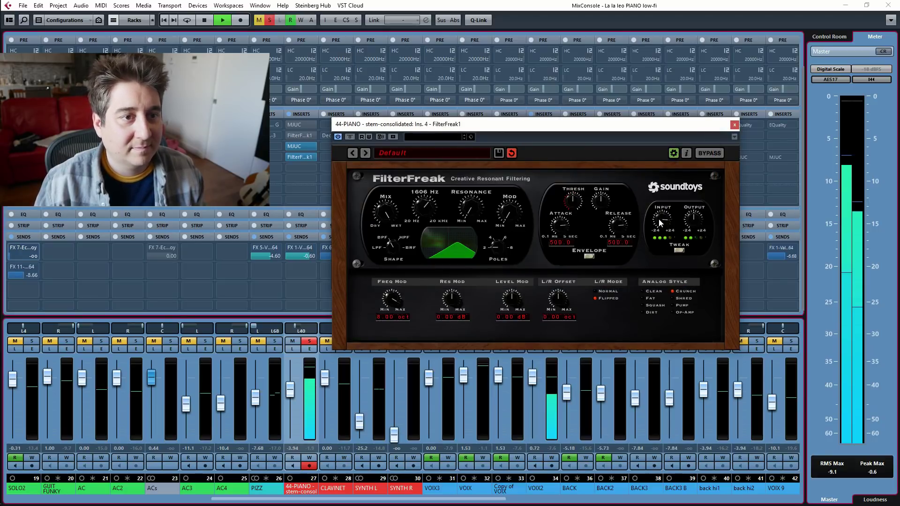
pyautogui.press('space')
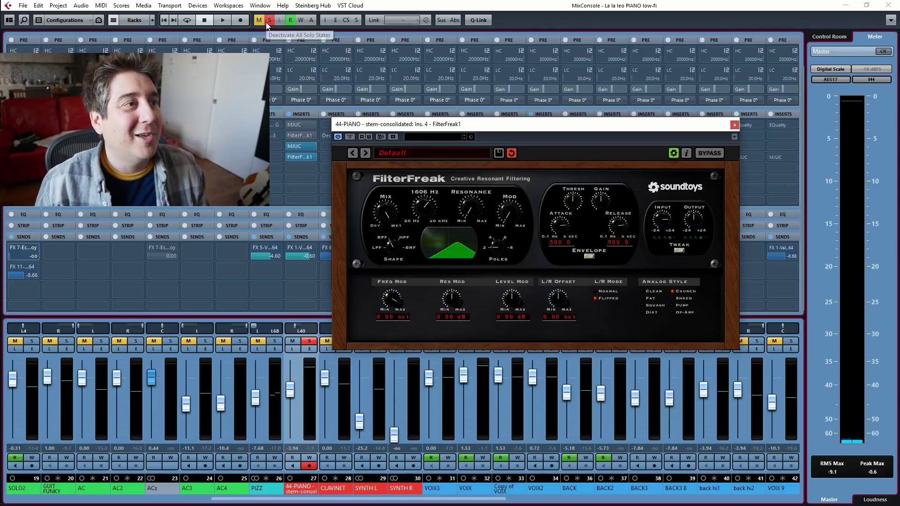
# - Bypass FilterFreak1 and add an EQuality equalizer in the piano channel's fifth insert slot
pyautogui.moveTo(302, 151)
pyautogui.click(350, 138)
pyautogui.click(300, 171)
pyautogui.write('equ')
pyautogui.click(331, 218)
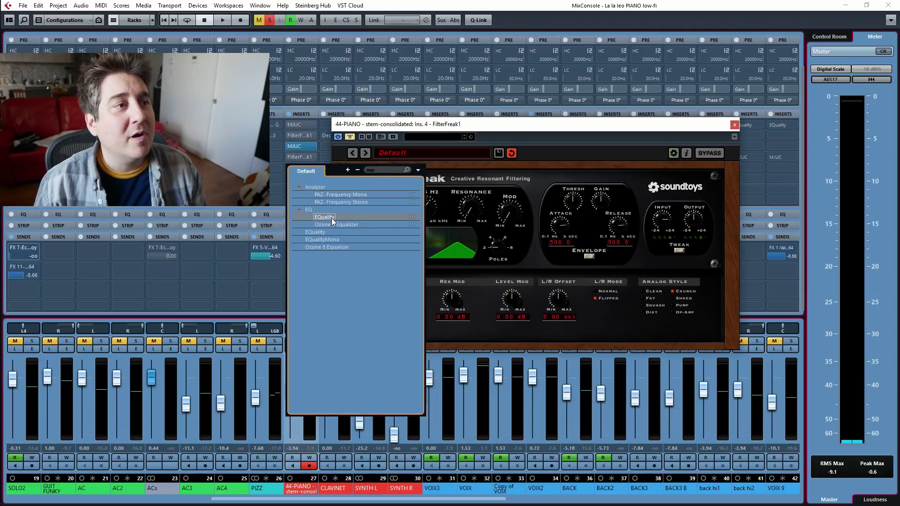
pyautogui.click(302, 165)
# - Set EQuality's high-pass filter to 392.3 Hz and enable its low-pass filter at 2922 Hz during playback
pyautogui.press('space')
pyautogui.moveTo(348, 334); pyautogui.dragTo(347, 283)
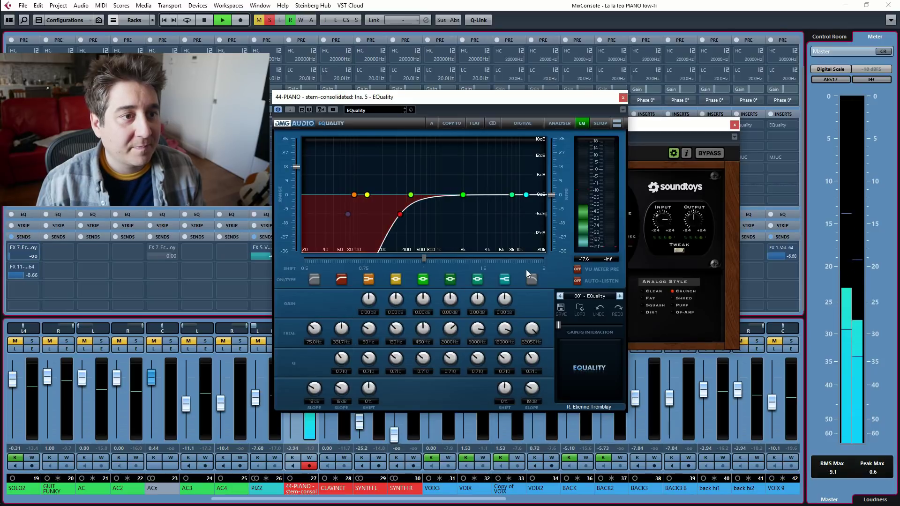
pyautogui.click(531, 280)
pyautogui.press('space')
pyautogui.press('space')
pyautogui.moveTo(532, 328); pyautogui.dragTo(529, 349)
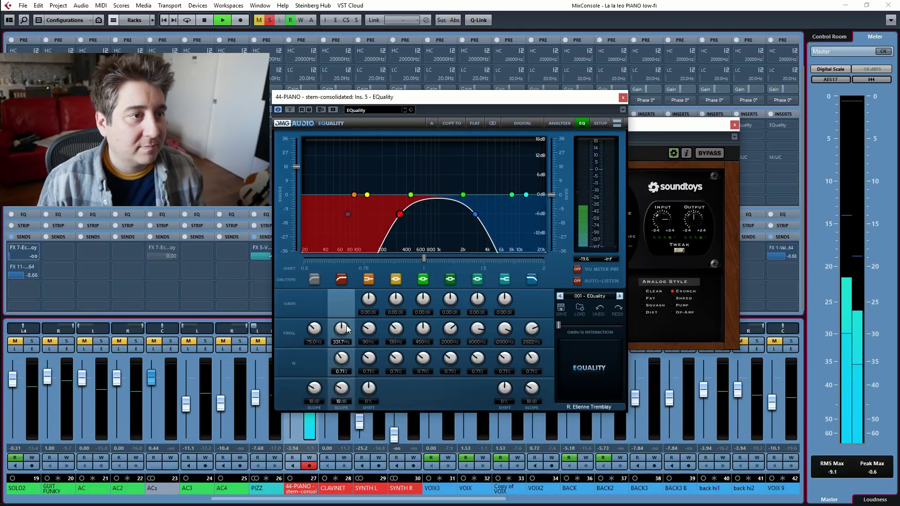
pyautogui.scroll(2, 347, 326)
pyautogui.scroll(1, 347, 326)
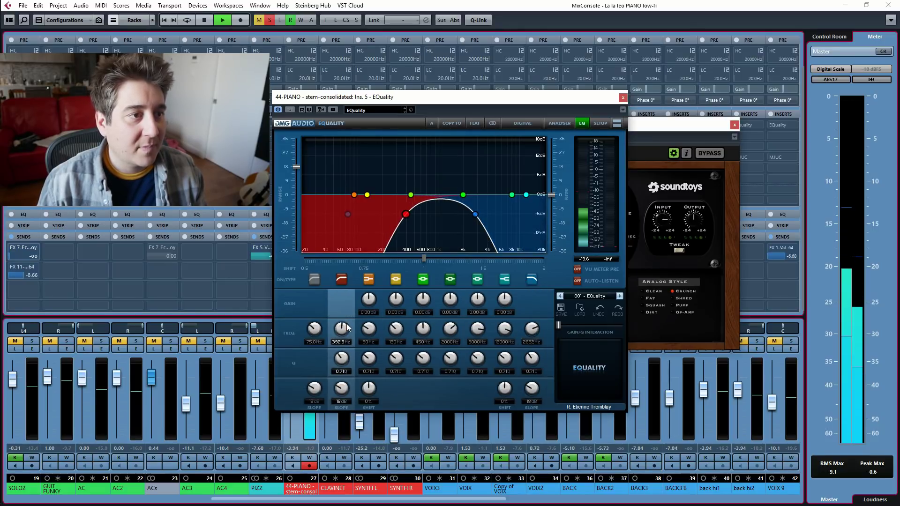
pyautogui.press('space')
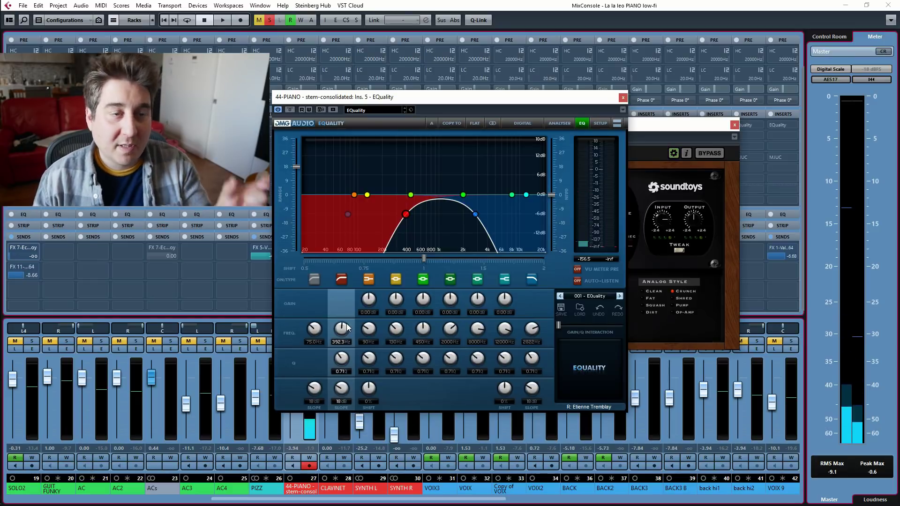
# - Boost EQuality's 2000 Hz bell band by 10.84 dB at 1203 Hz, adjust its Q and close the equalizer
pyautogui.press('space')
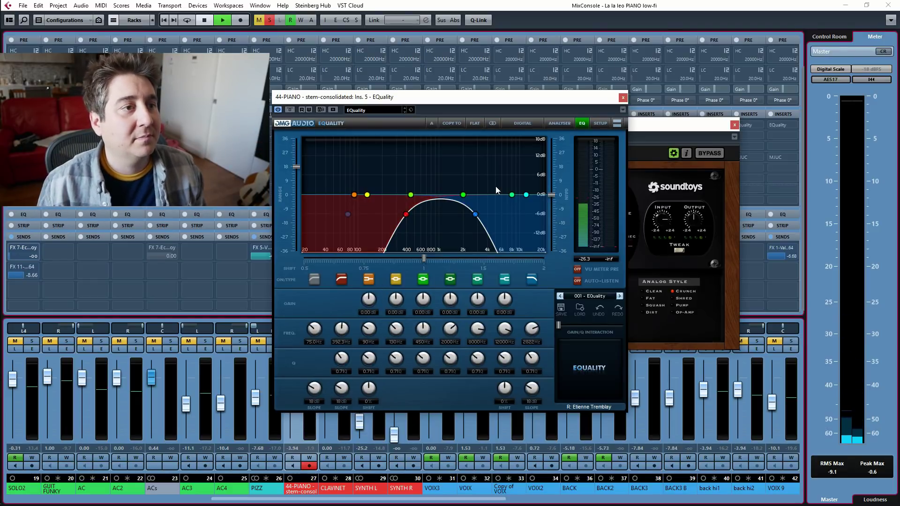
pyautogui.moveTo(463, 195); pyautogui.dragTo(444, 160)
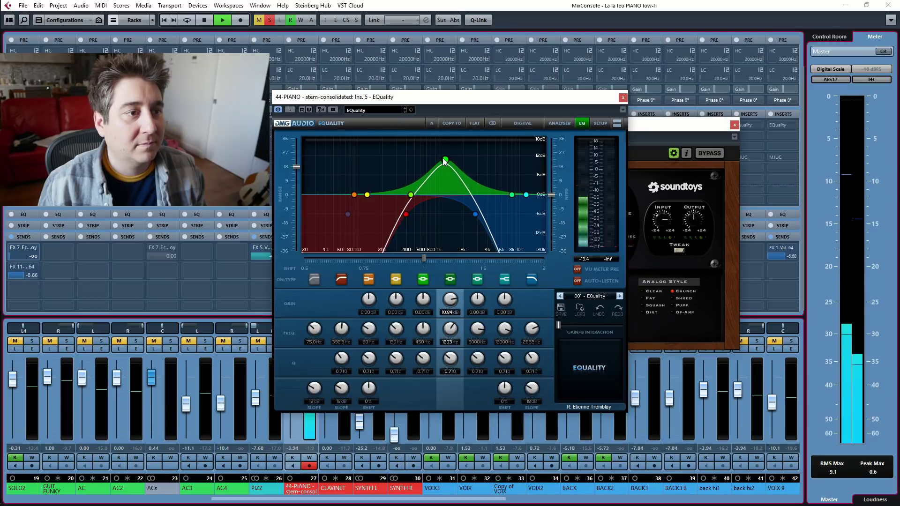
pyautogui.moveTo(452, 362)
pyautogui.mouseDown()
pyautogui.moveTo(451, 349)
pyautogui.moveTo(450, 372)
pyautogui.mouseUp()
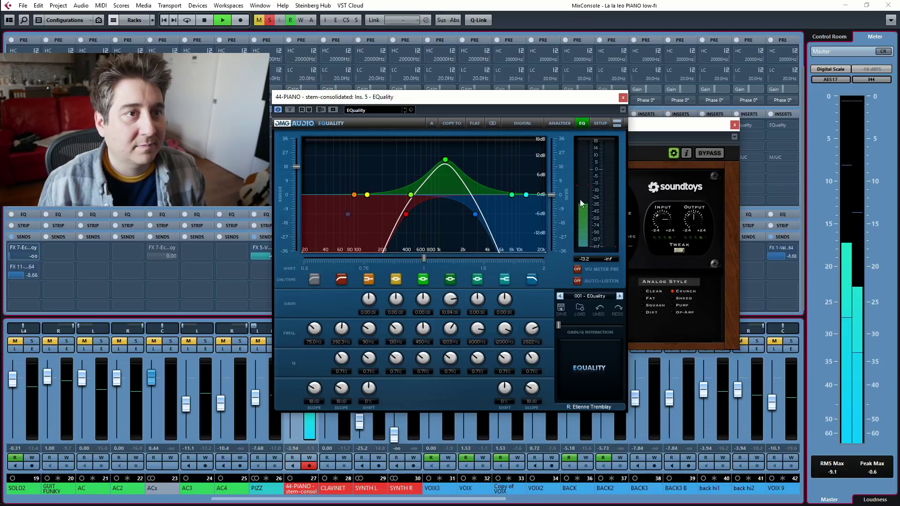
pyautogui.click(622, 98)
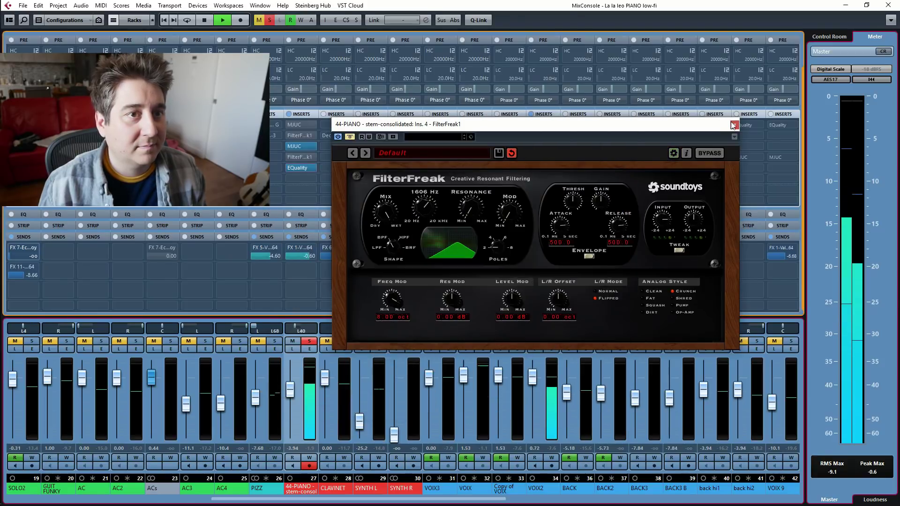
# - Close the FilterFreak1 and MJUC windows, add Tube Saturation to the piano's channel strip and play the result
pyautogui.click(717, 123)
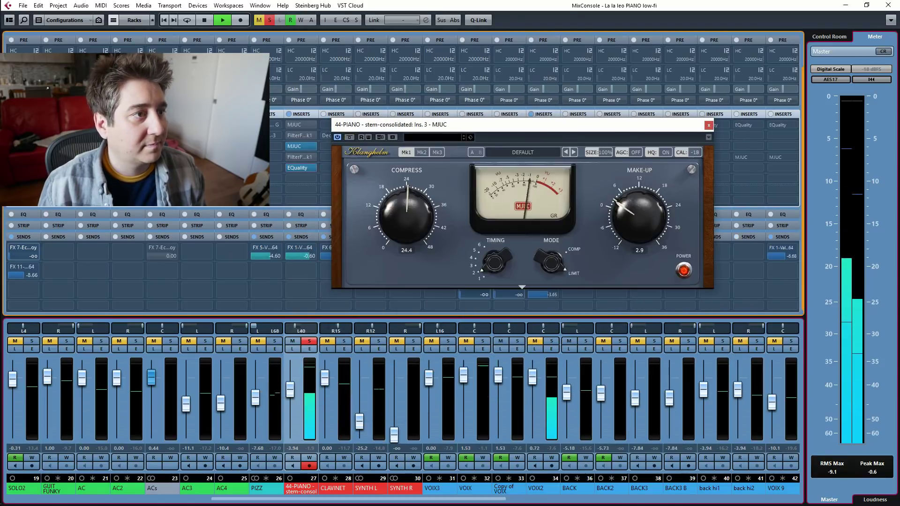
pyautogui.click(709, 125)
pyautogui.click(295, 227)
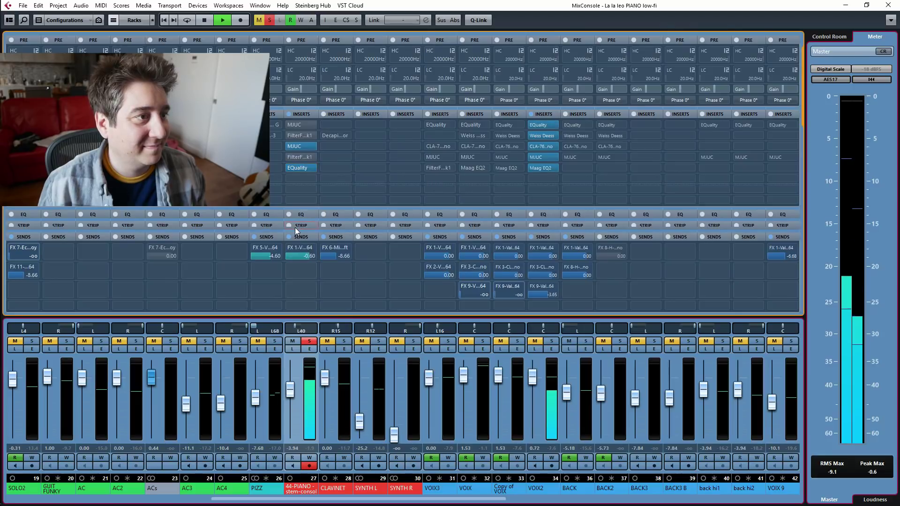
pyautogui.press('space')
pyautogui.click(302, 247)
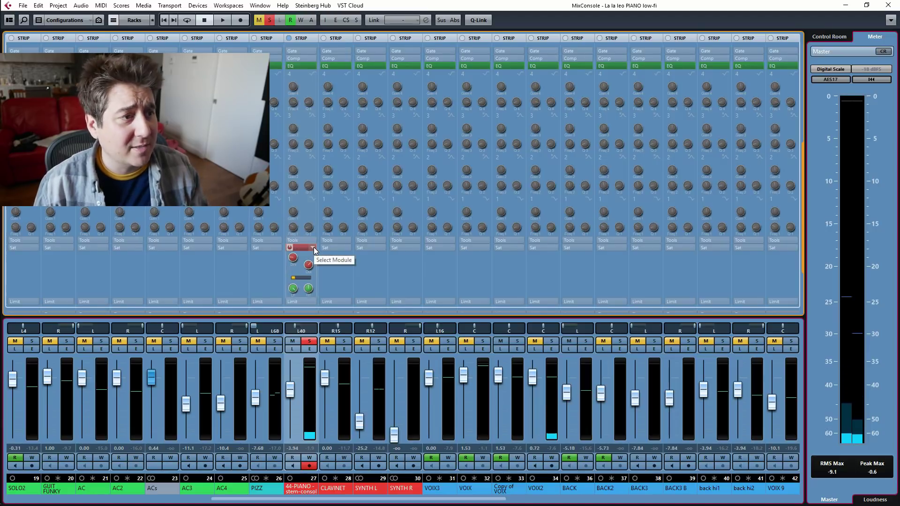
pyautogui.press('space')
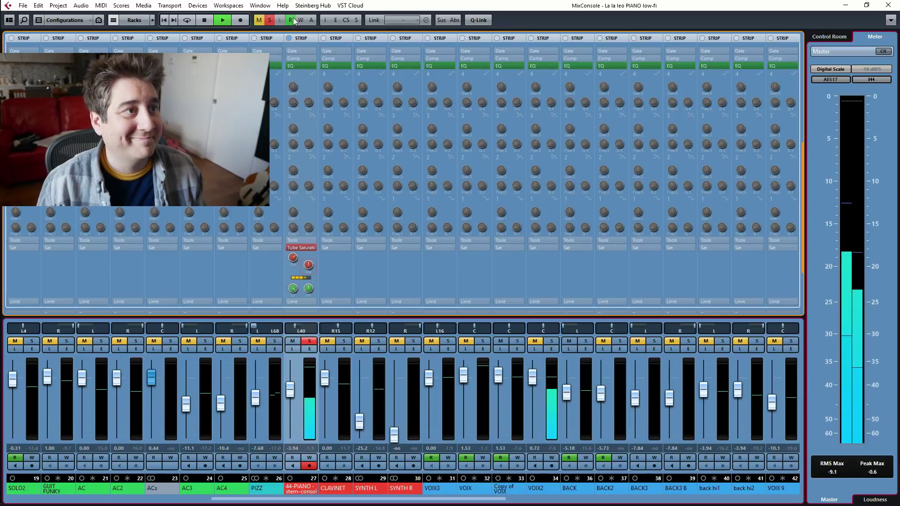
# - Compare the soloed piano with its channel strip and EQuality bypassed and active, leaving both on, and stop playback
pyautogui.click(299, 39)
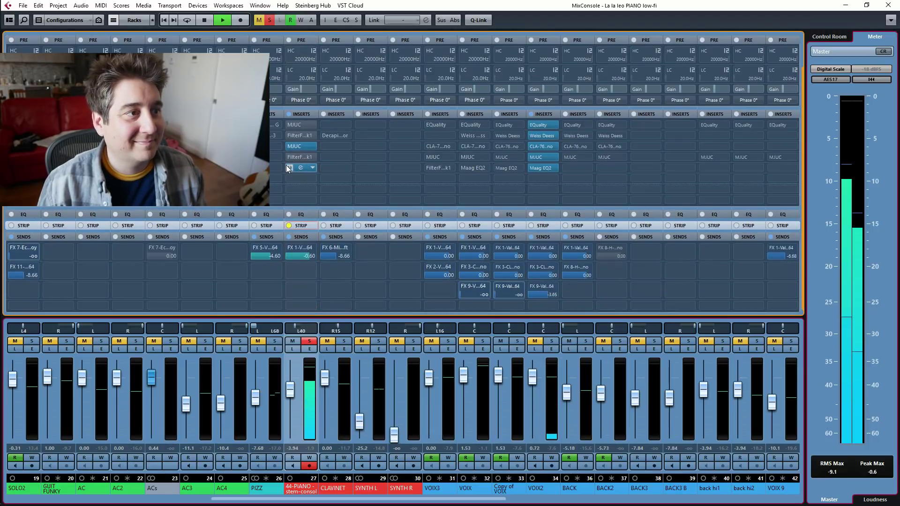
pyautogui.moveTo(288, 156)
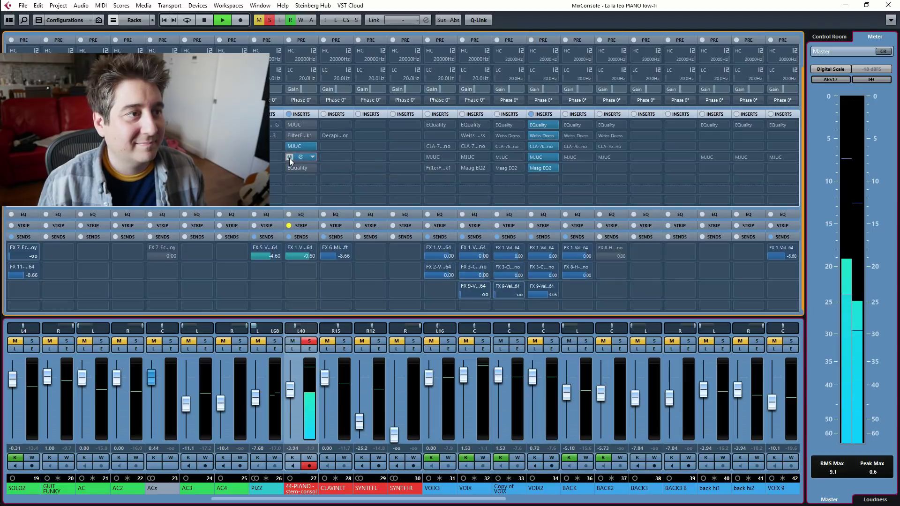
pyautogui.click(288, 226)
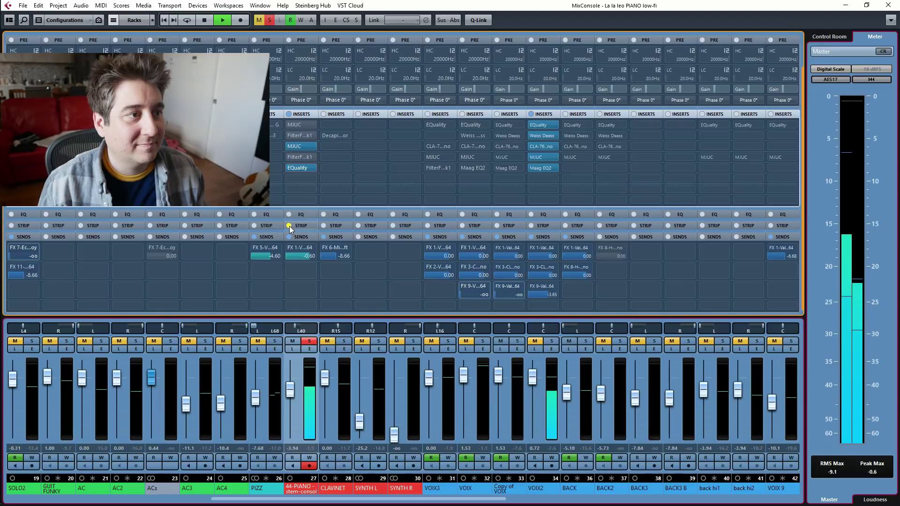
pyautogui.click(302, 226)
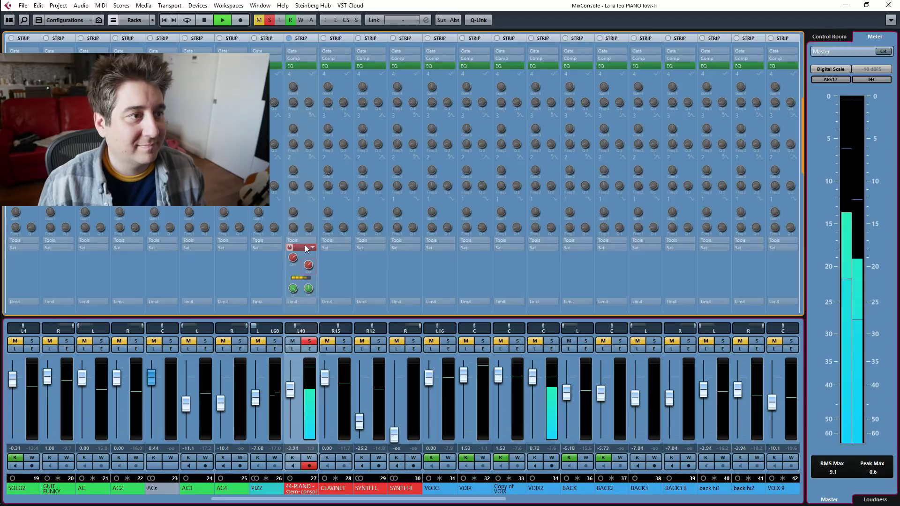
pyautogui.click(300, 38)
pyautogui.press('space')
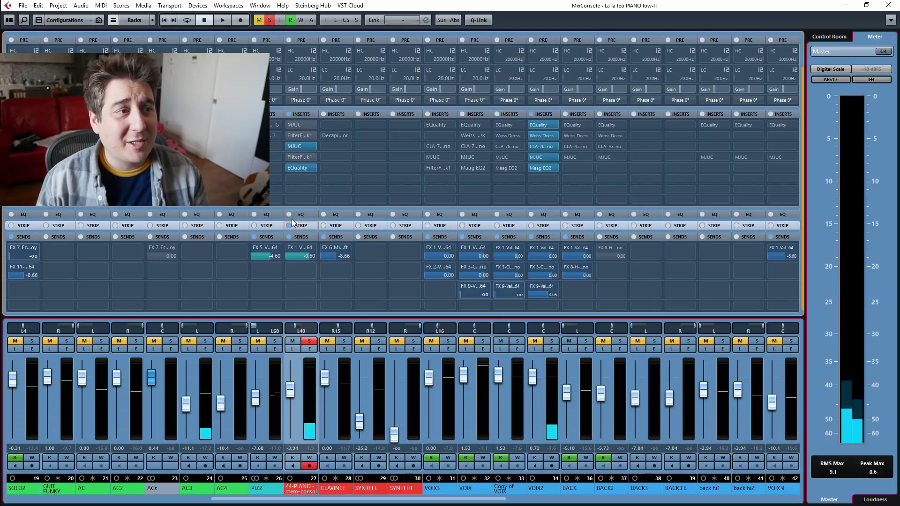
# - Bypass EQuality and the channel strip, reactivate FilterFreak1 in the fourth insert, and unsolo the piano channel
pyautogui.click(299, 159)
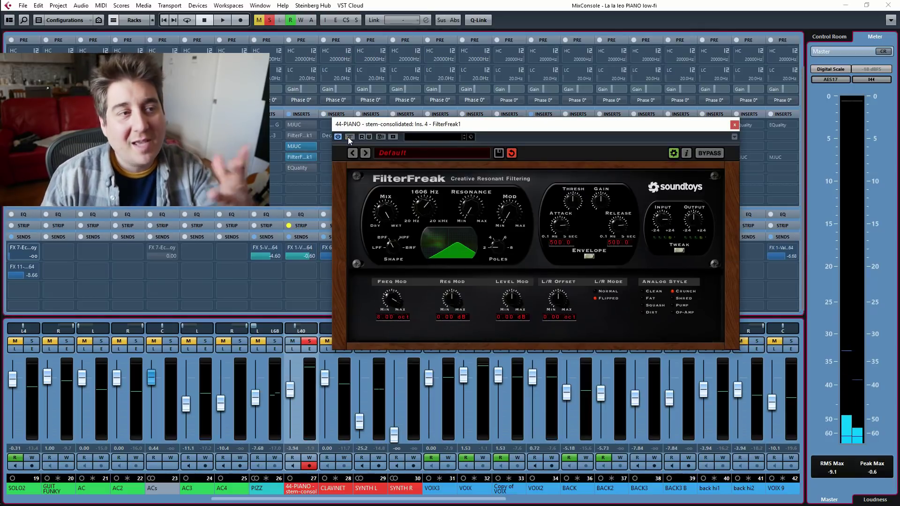
pyautogui.click(309, 341)
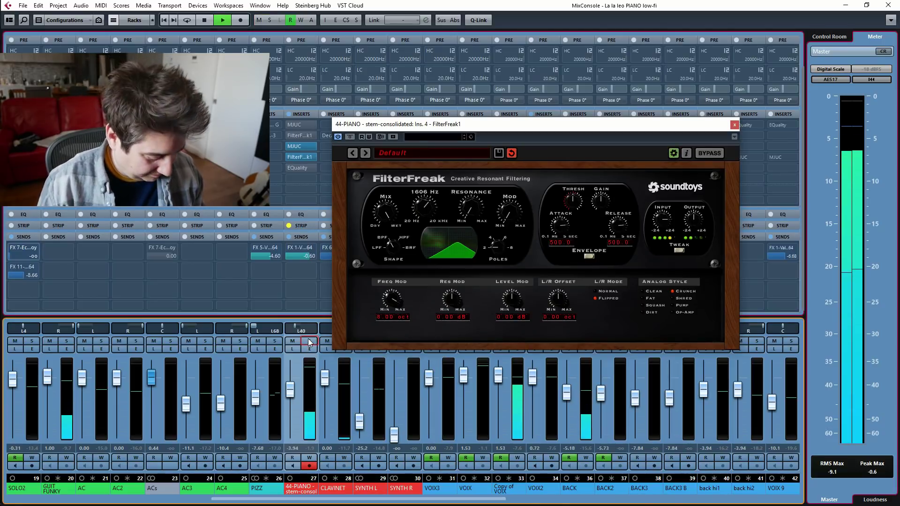
# - Compare the piano in the full mix with its MJUC and FilterFreak1 inserts bypassed and active, leaving both on
pyautogui.click(288, 146)
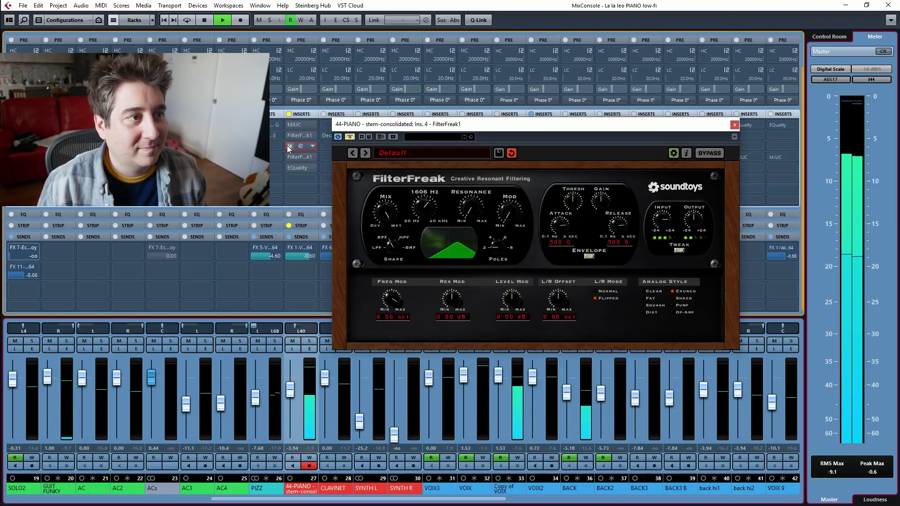
pyautogui.click(289, 156)
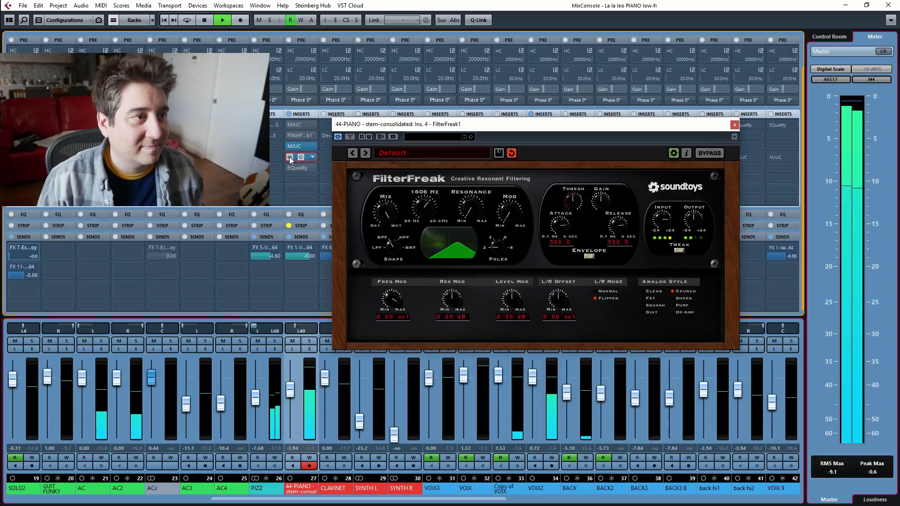
pyautogui.click(289, 157)
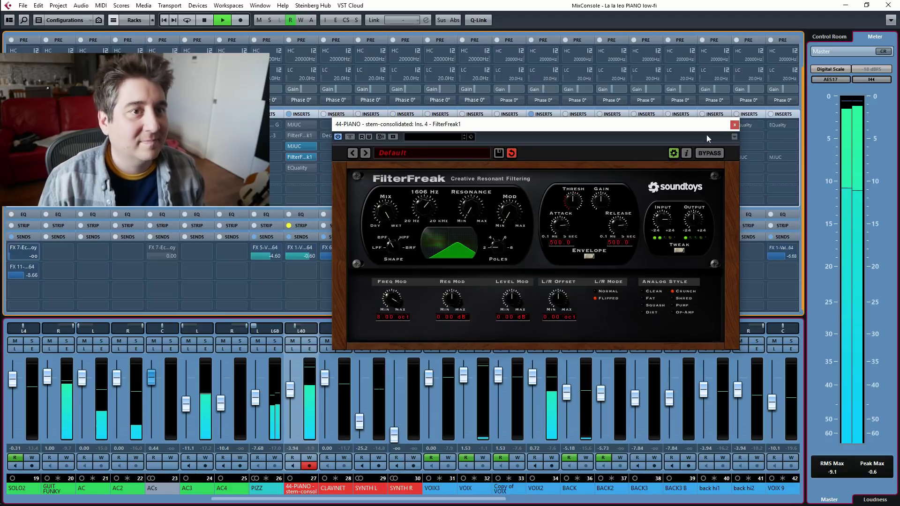
# - Close the FilterFreak1 window, return to the project arrangement and stop playback
pyautogui.press('F3')
pyautogui.click(734, 125)
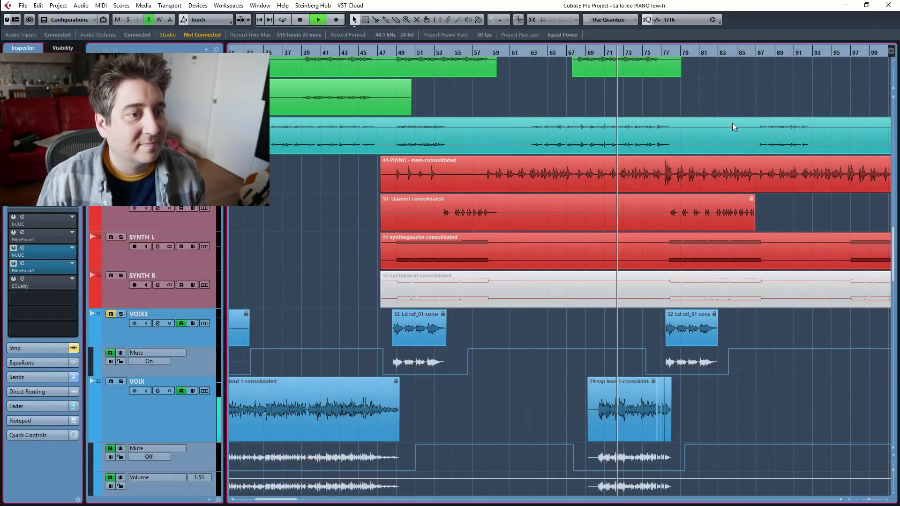
pyautogui.press('space')
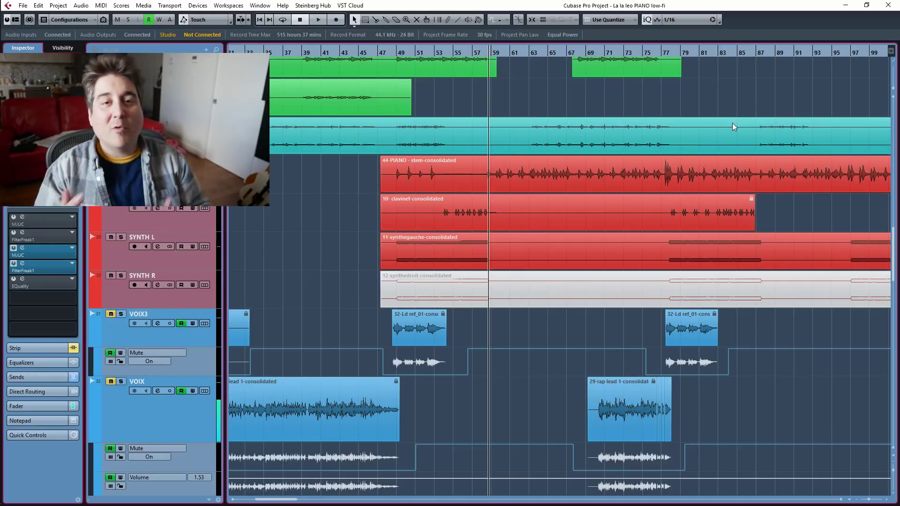